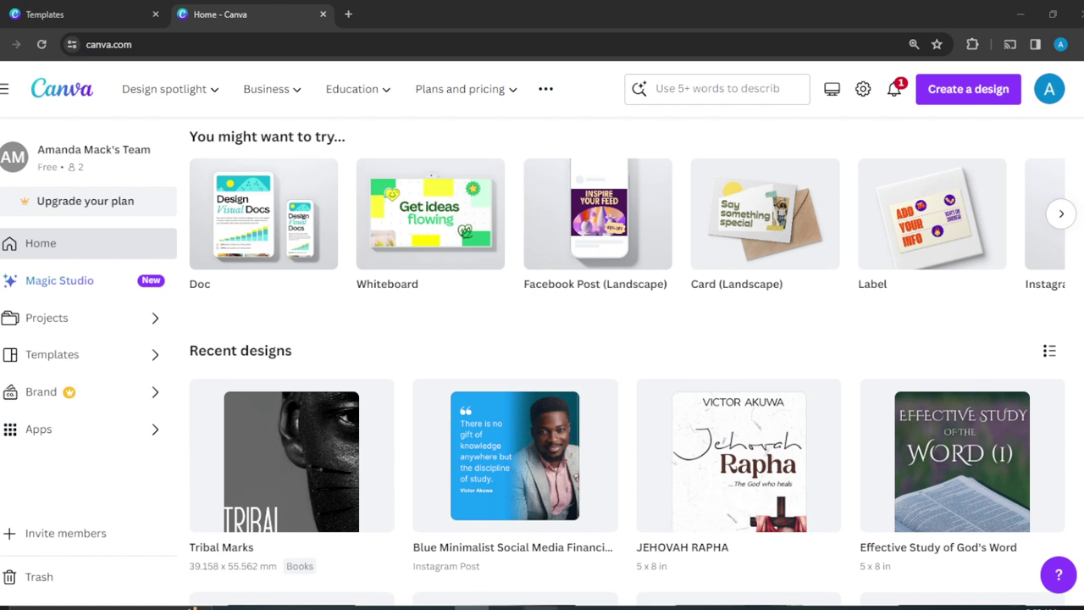
Step: Bring the Canva home page window to the front
{"action": "left_click", "coordinate": [564, 555]}
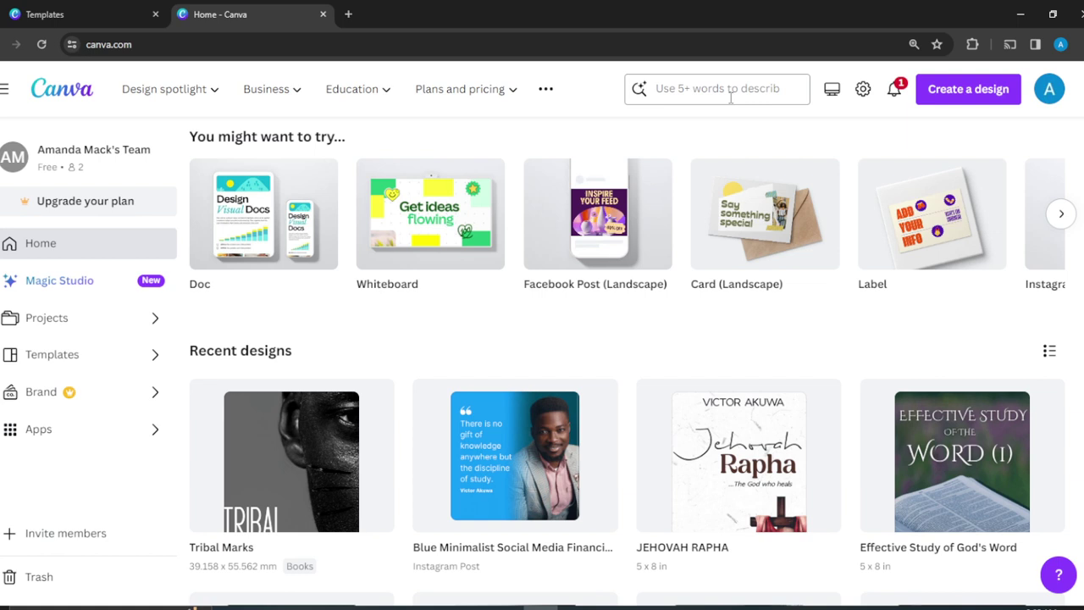
Step: Search Canva templates for 'portfolio for creative work'
{"action": "left_click", "coordinate": [732, 96]}
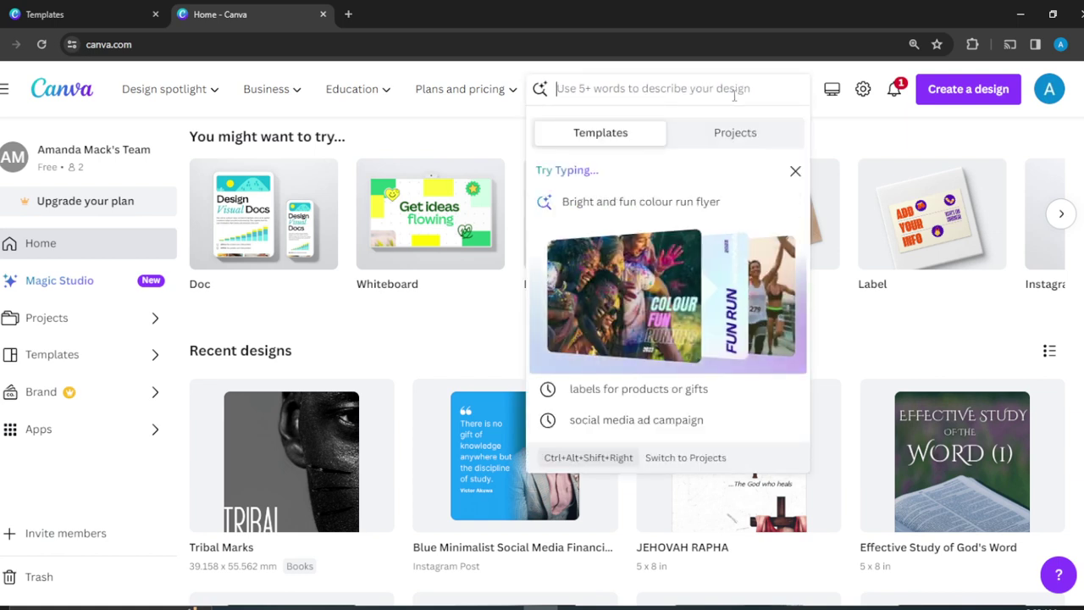
{"action": "type", "text": "portfoli"}
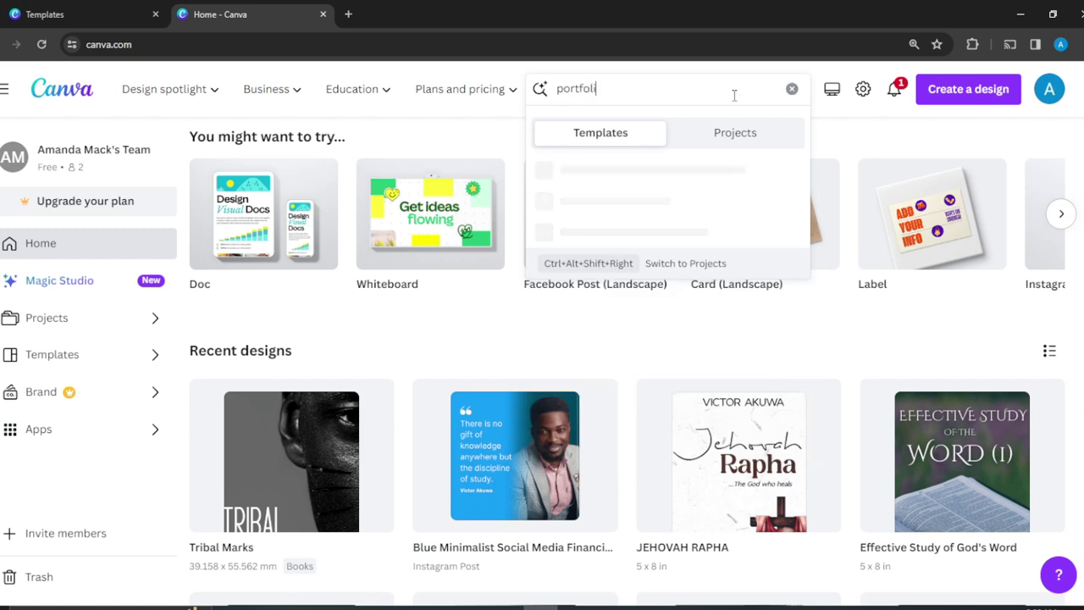
{"action": "type", "text": "o for"}
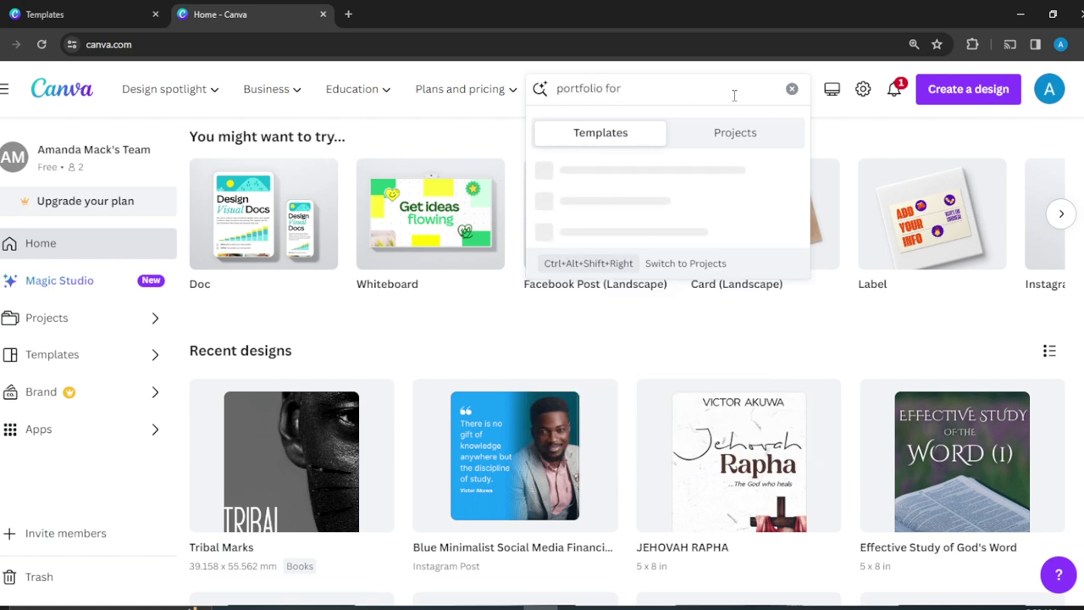
{"action": "type", "text": " creative wo"}
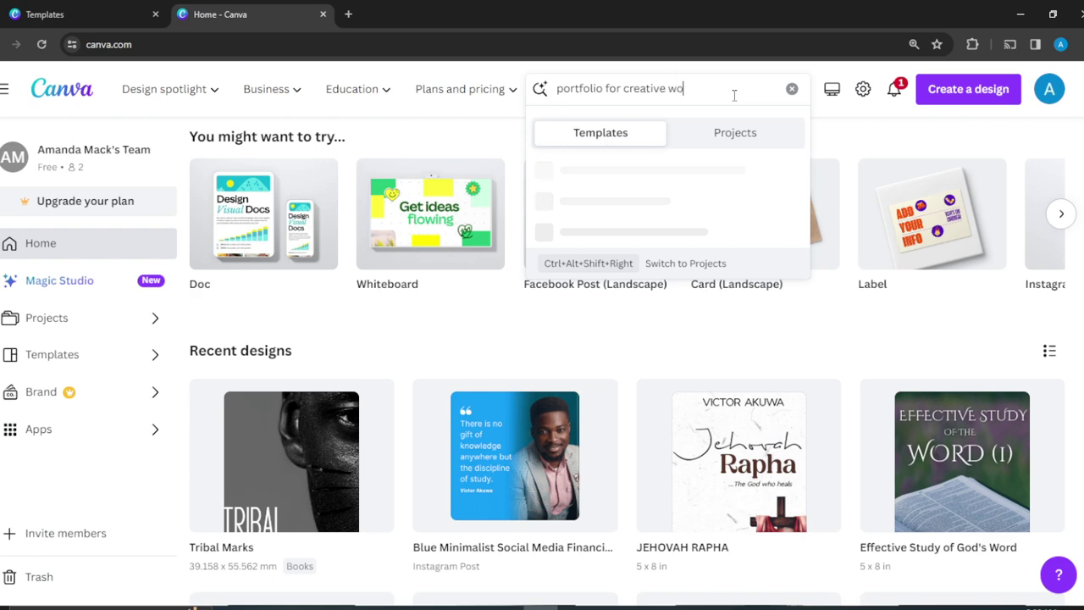
{"action": "type", "text": "rk"}
{"action": "key", "text": "Return"}
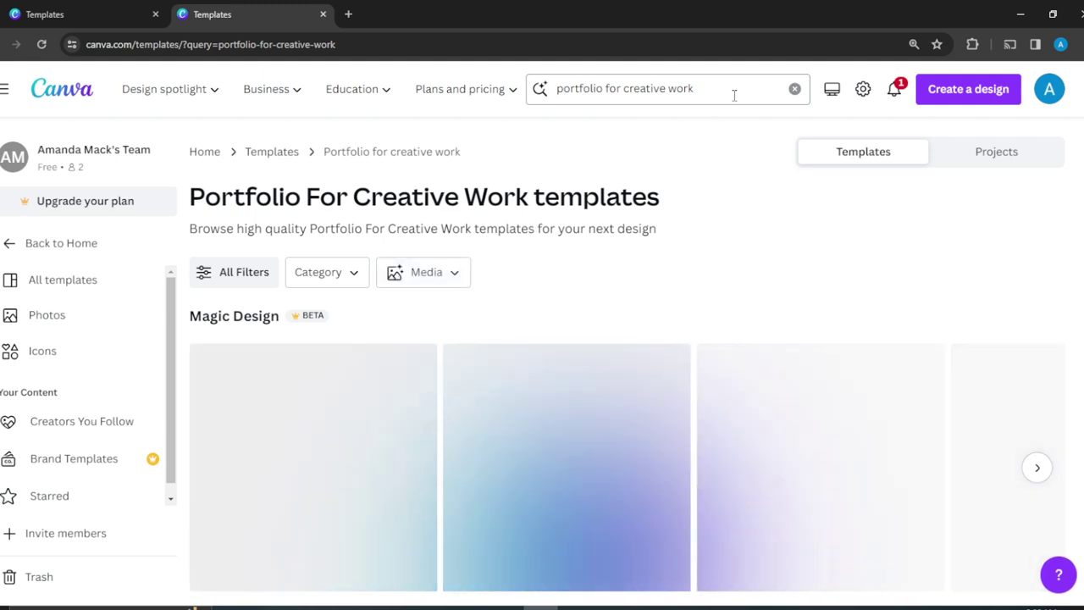
Step: Scroll down the results grid to the Brown Minimalist Portfolio template
{"action": "scroll", "coordinate": [734, 95], "scroll_direction": "down", "scroll_amount": 5}
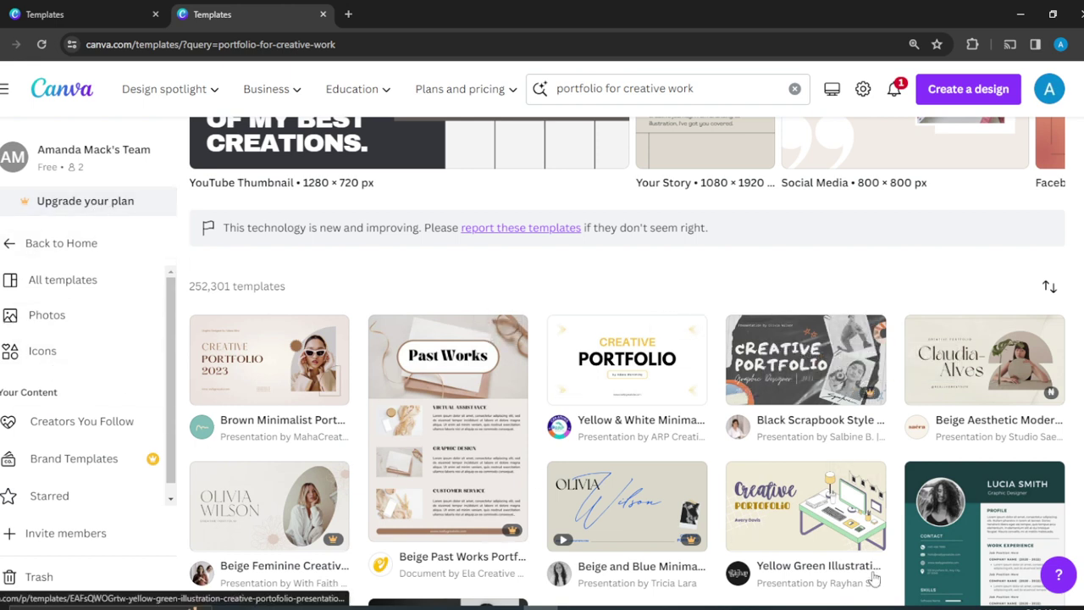
{"action": "scroll", "coordinate": [627, 361], "scroll_direction": "down", "scroll_amount": 2}
{"action": "scroll", "coordinate": [627, 361], "scroll_direction": "down", "scroll_amount": 3}
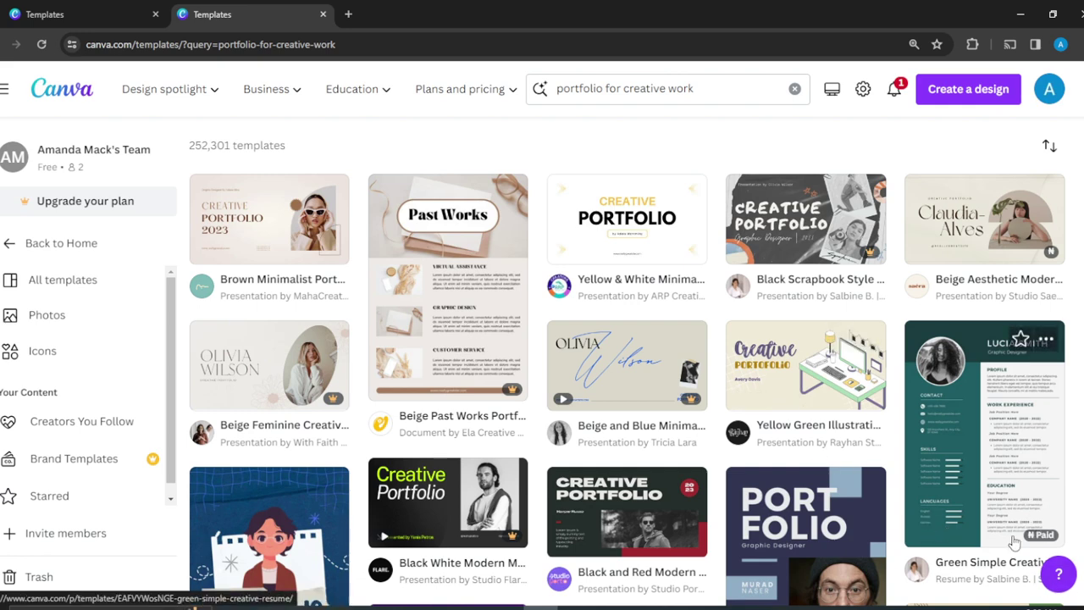
{"action": "scroll", "coordinate": [1015, 548], "scroll_direction": "down", "scroll_amount": 1}
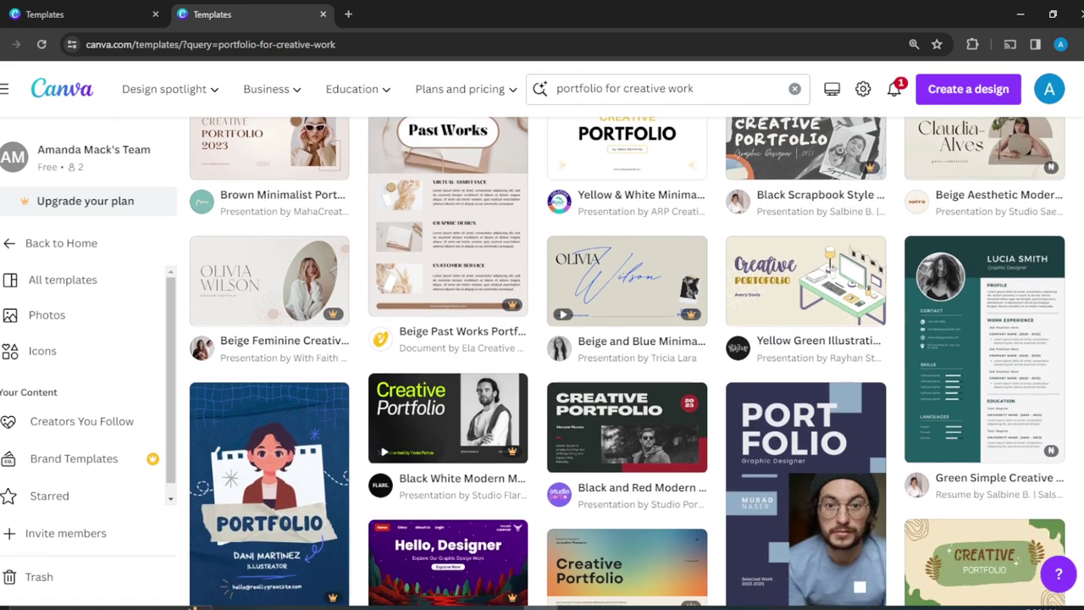
Step: Open the Brown Minimalist Portfolio template and apply all 10 of its pages
{"action": "left_click", "coordinate": [292, 145]}
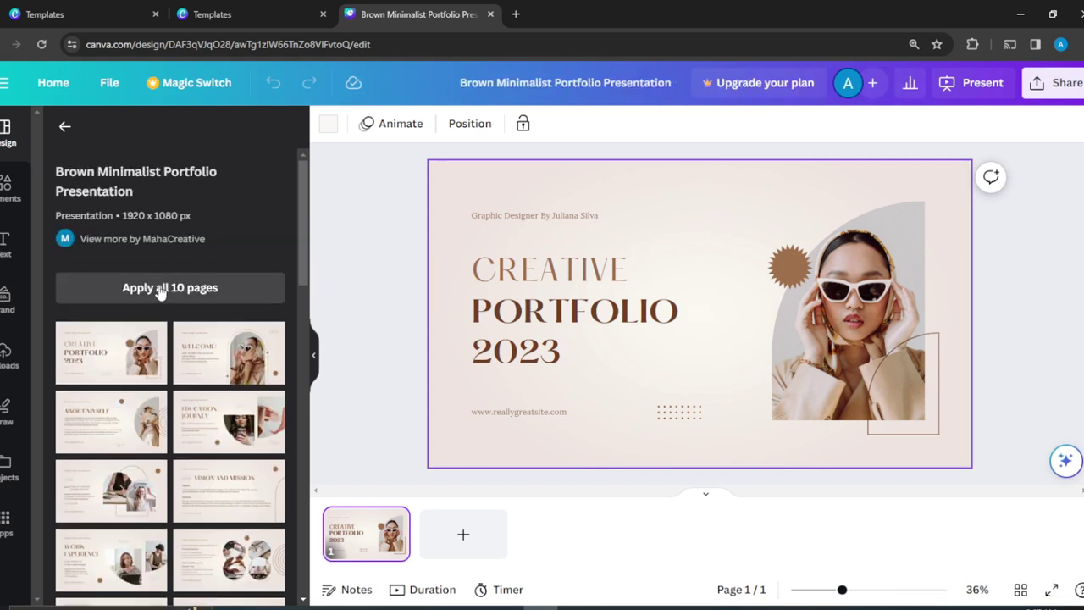
{"action": "left_click", "coordinate": [161, 289]}
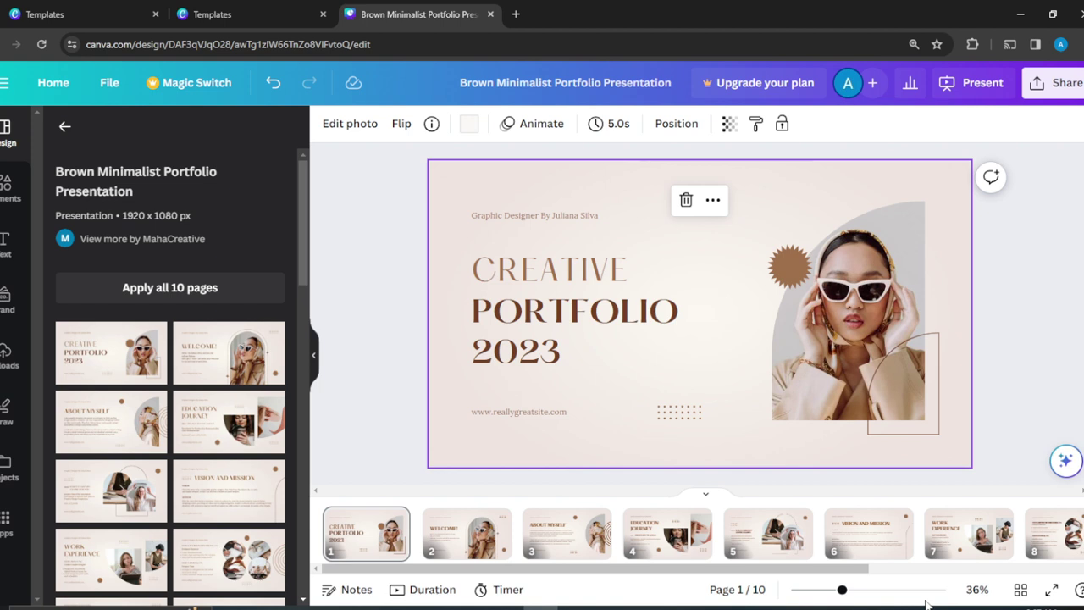
Step: Change the byline to a 'Project Management by' author credit and the title to 'CREATIVITY AT ITS PEAK'
{"action": "double_click", "coordinate": [584, 217]}
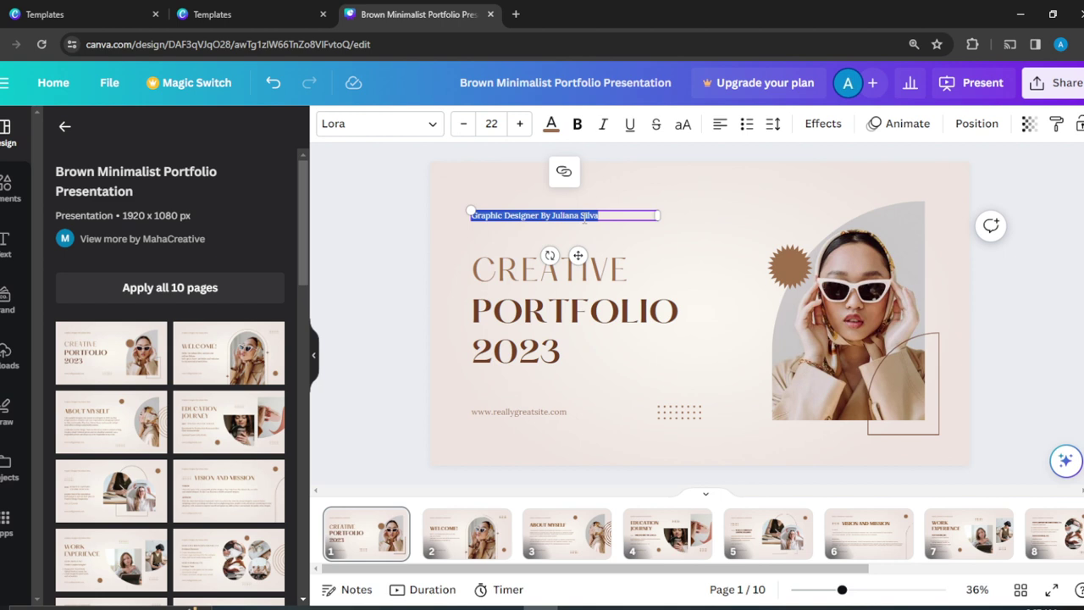
{"action": "type", "text": "Project Mn"}
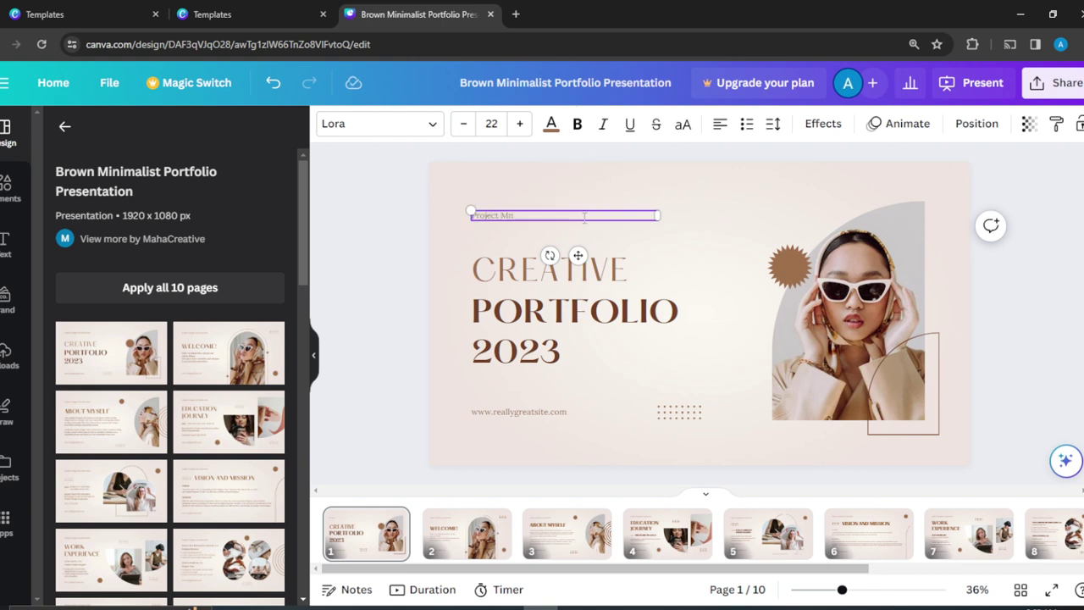
{"action": "key", "text": "BackSpace"}
{"action": "type", "text": "anagement by AMY"}
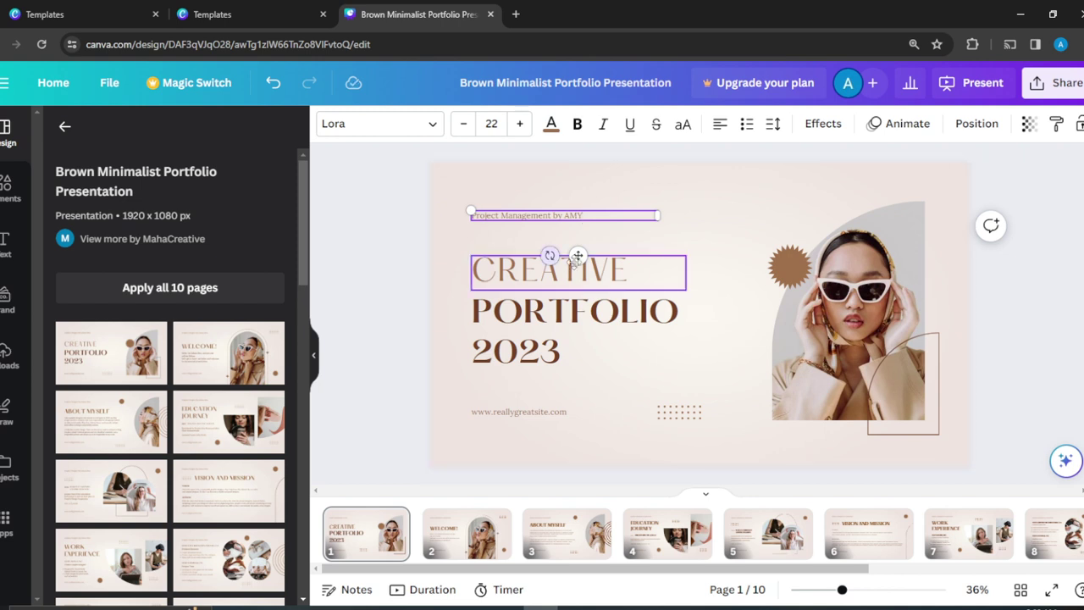
{"action": "left_click", "coordinate": [620, 282]}
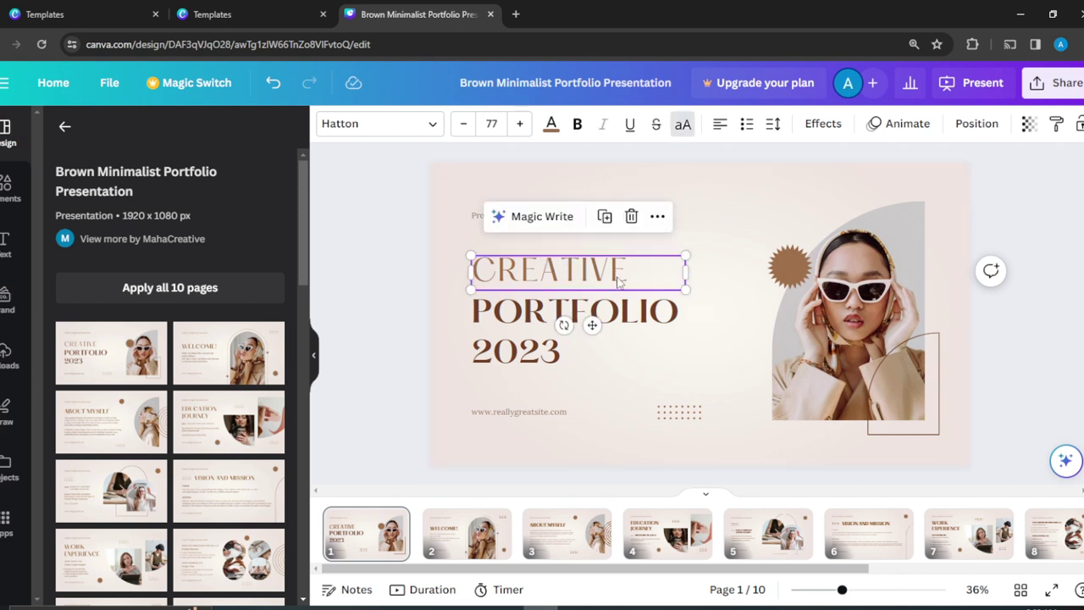
{"action": "double_click", "coordinate": [621, 282]}
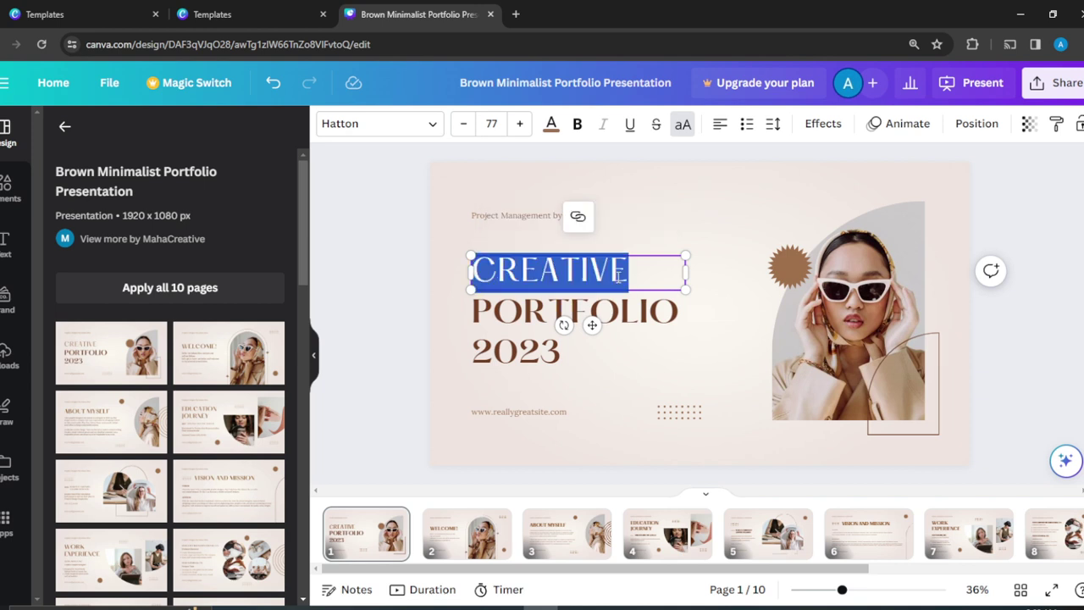
{"action": "type", "text": "CREATIV"}
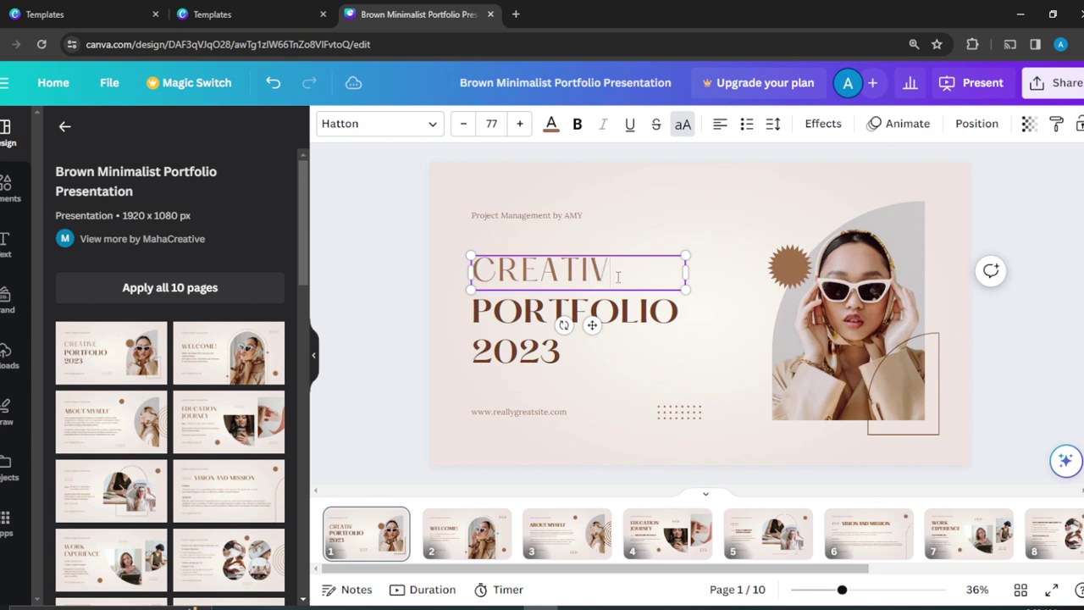
{"action": "type", "text": "ITY"}
{"action": "left_click", "coordinate": [637, 320]}
{"action": "left_click", "coordinate": [637, 319]}
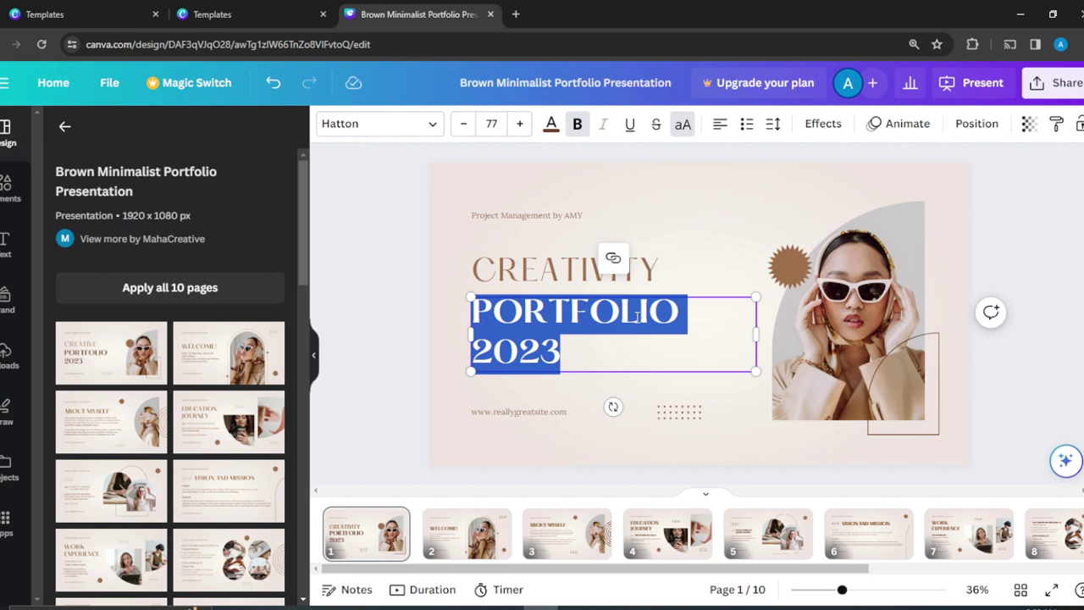
{"action": "type", "text": "AT "}
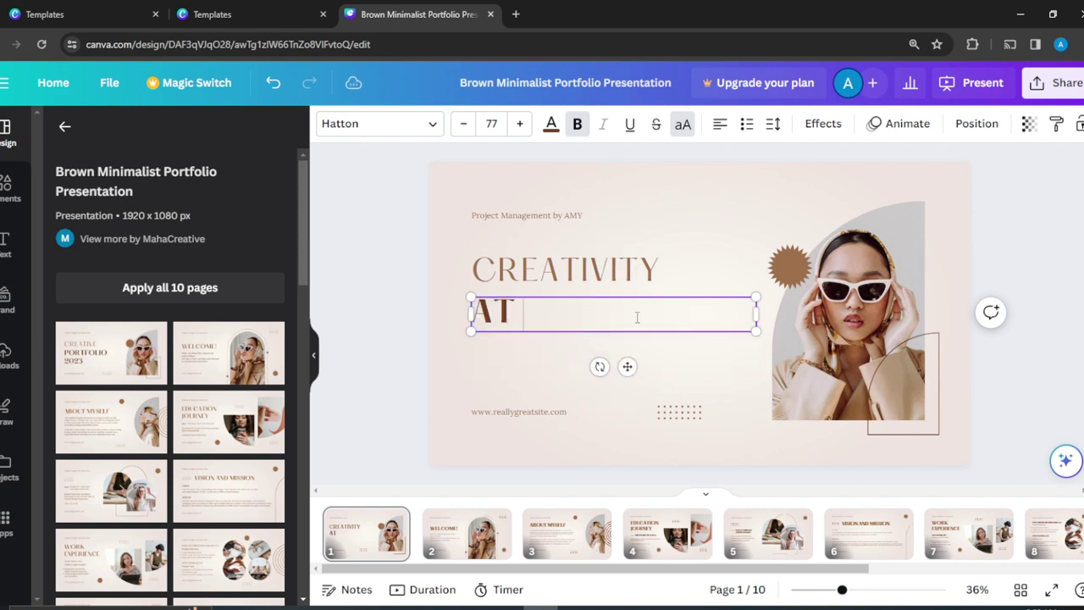
{"action": "type", "text": "ITS PEAK"}
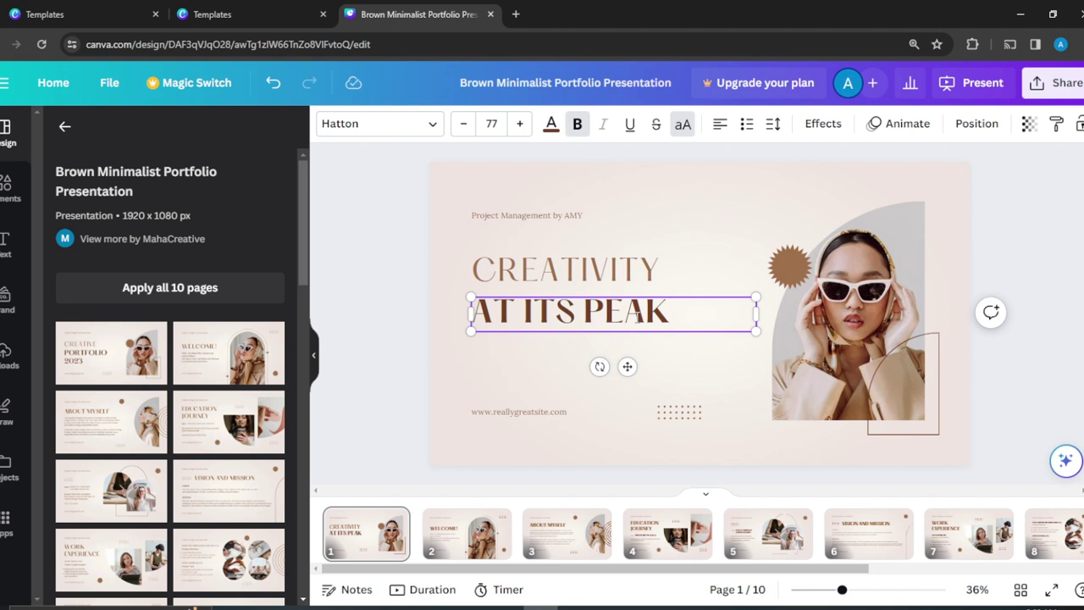
Step: Move the website address lower toward the bottom-left and the dotted pattern to the top-left corner
{"action": "left_click", "coordinate": [1037, 245]}
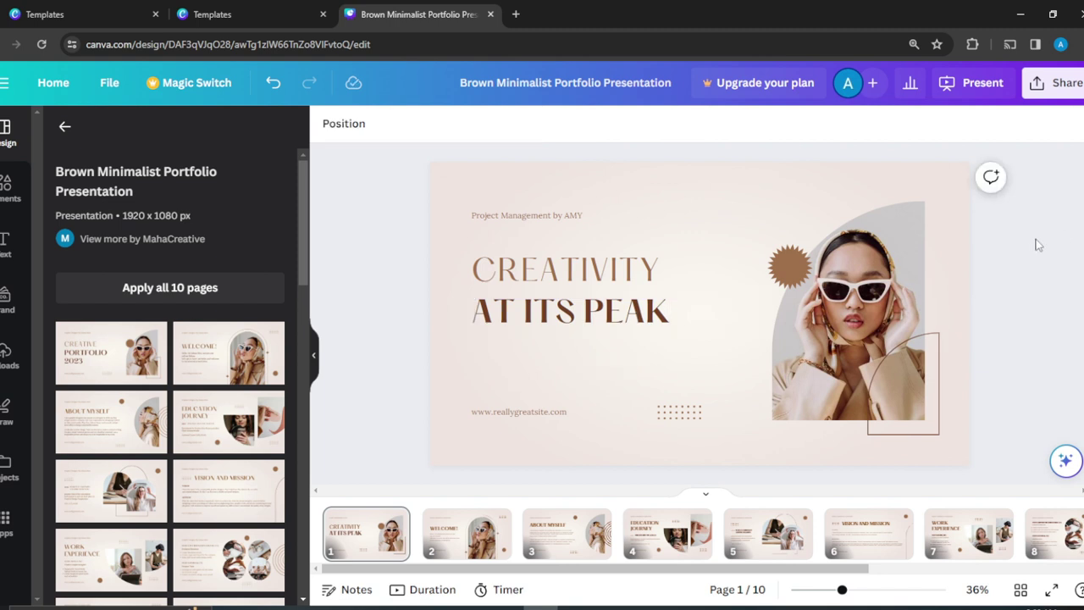
{"action": "double_click", "coordinate": [549, 415]}
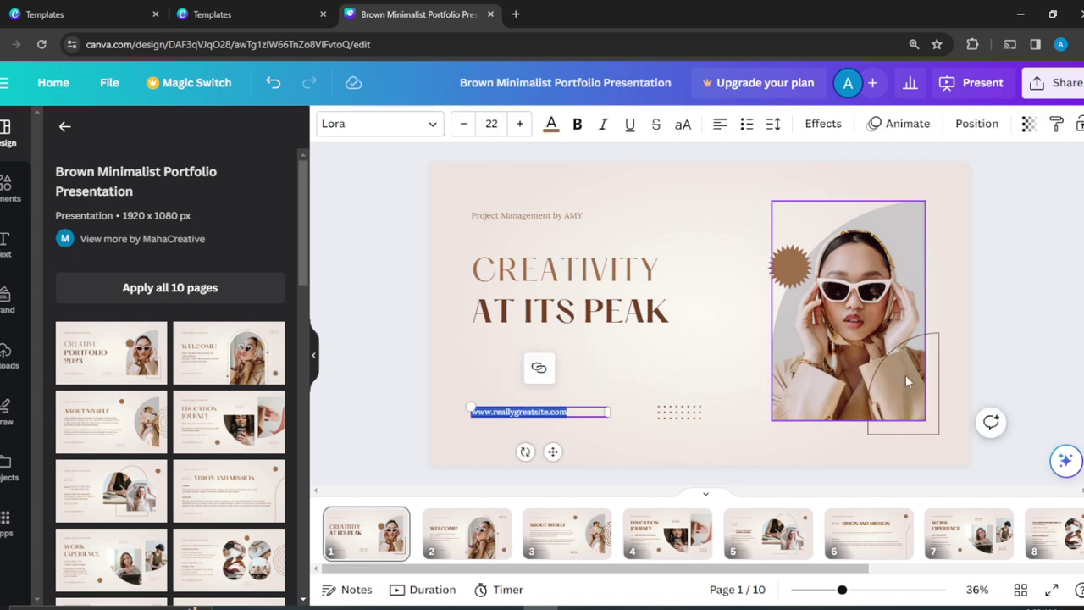
{"action": "left_click", "coordinate": [1007, 239]}
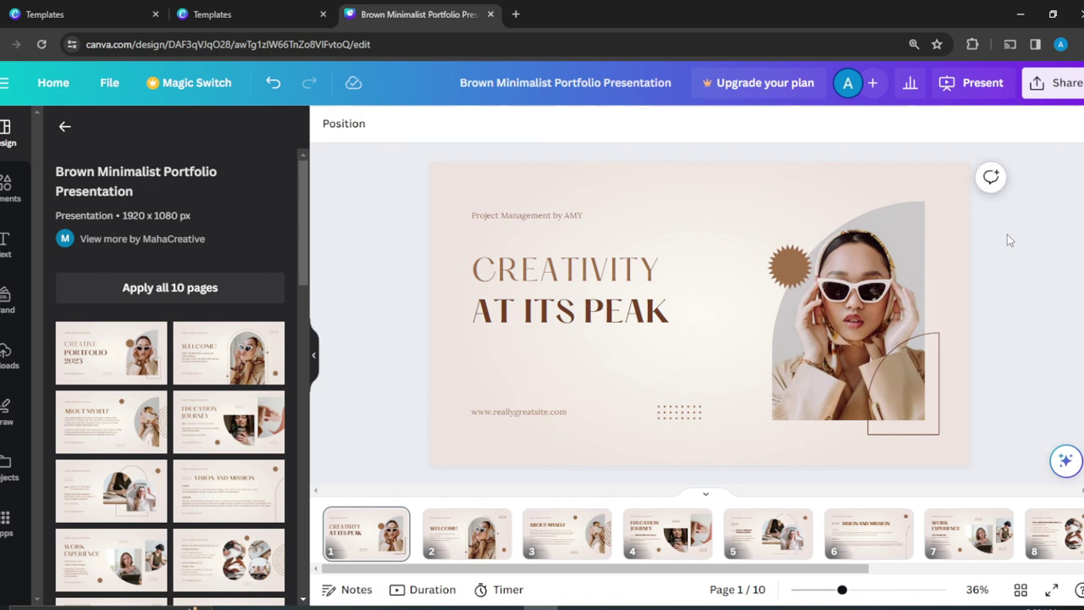
{"action": "left_click", "coordinate": [676, 417]}
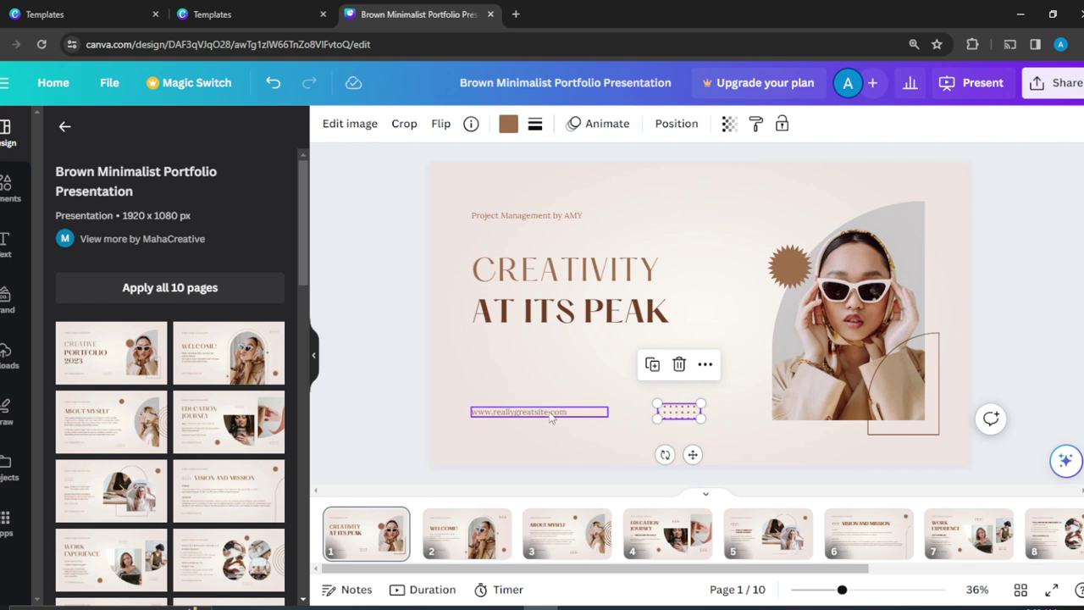
{"action": "left_click_drag", "start_coordinate": [551, 415], "coordinate": [553, 450]}
{"action": "left_click", "coordinate": [680, 412]}
{"action": "left_click_drag", "start_coordinate": [677, 382], "coordinate": [460, 177]}
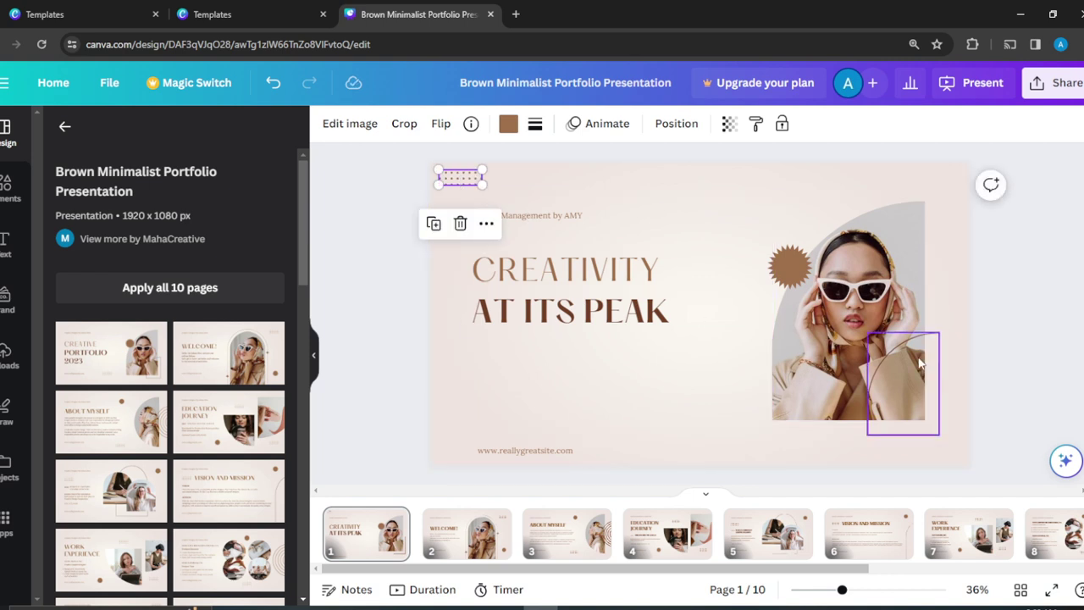
{"action": "left_click", "coordinate": [1051, 320]}
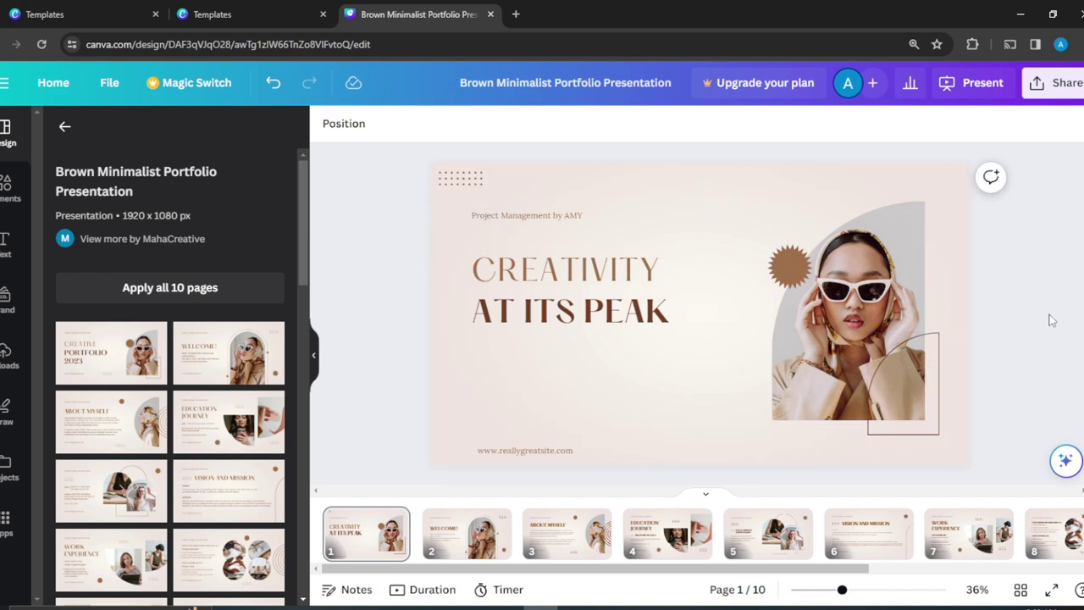
{"action": "left_click_drag", "start_coordinate": [627, 314], "coordinate": [624, 346]}
{"action": "left_click_drag", "start_coordinate": [631, 269], "coordinate": [635, 294]}
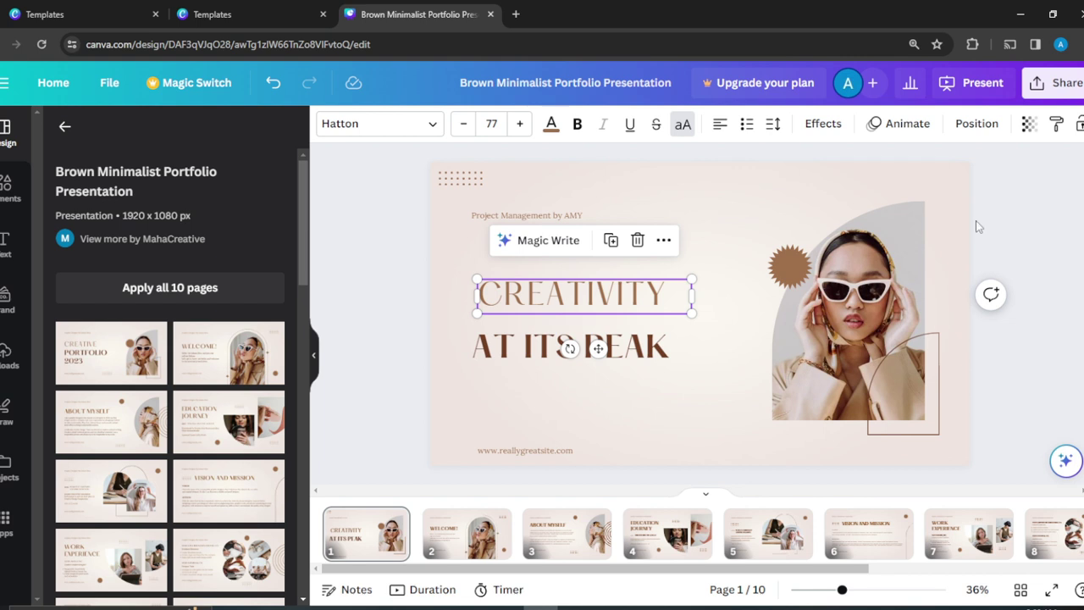
{"action": "left_click", "coordinate": [1070, 250]}
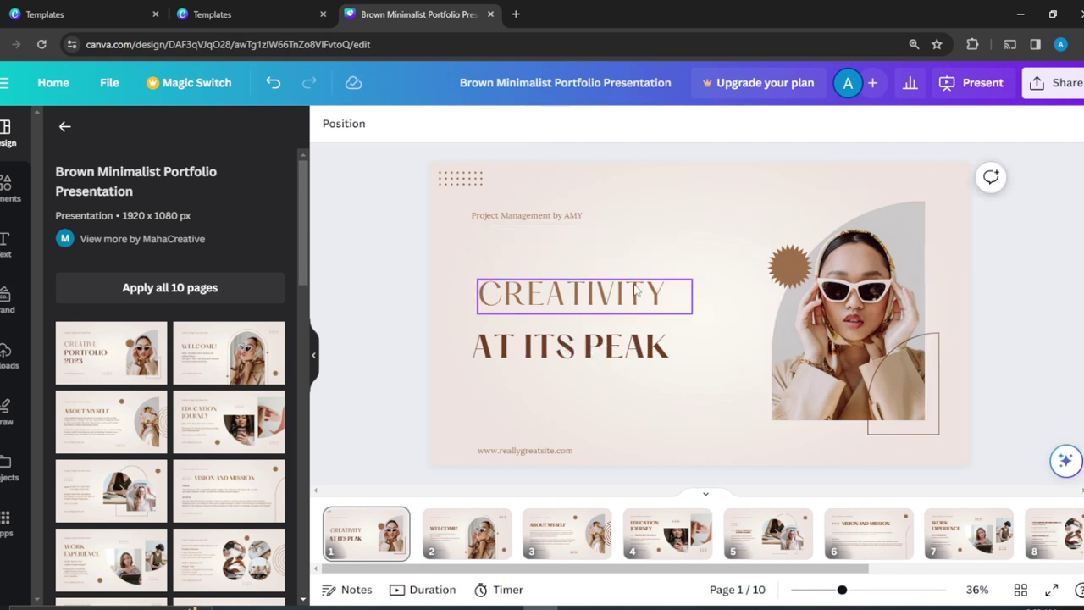
{"action": "left_click", "coordinate": [563, 217]}
{"action": "left_click_drag", "start_coordinate": [564, 216], "coordinate": [575, 239]}
{"action": "left_click", "coordinate": [977, 124]}
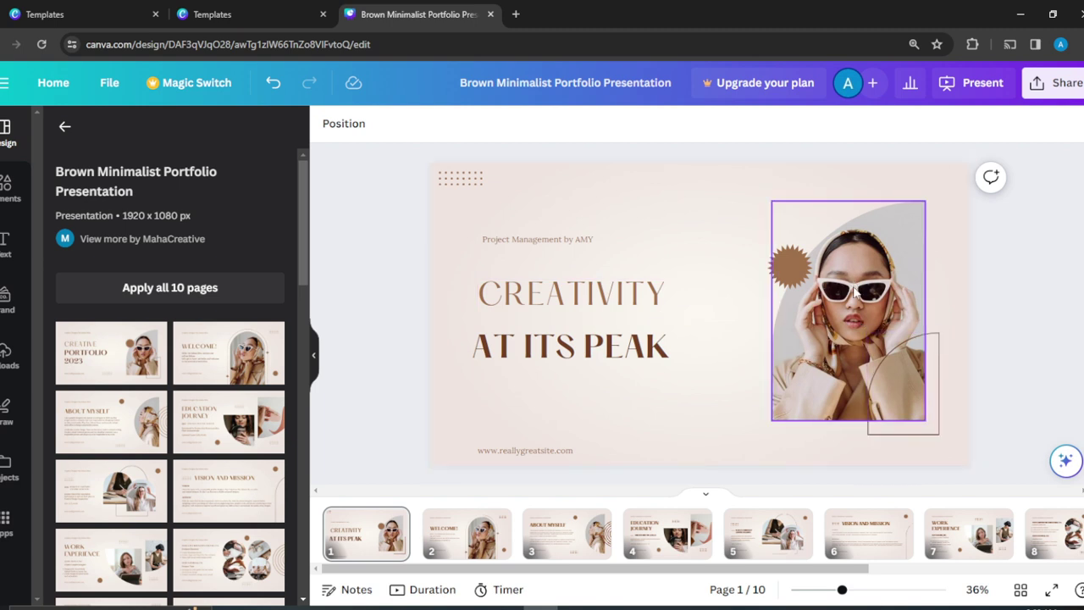
{"action": "left_click", "coordinate": [855, 283]}
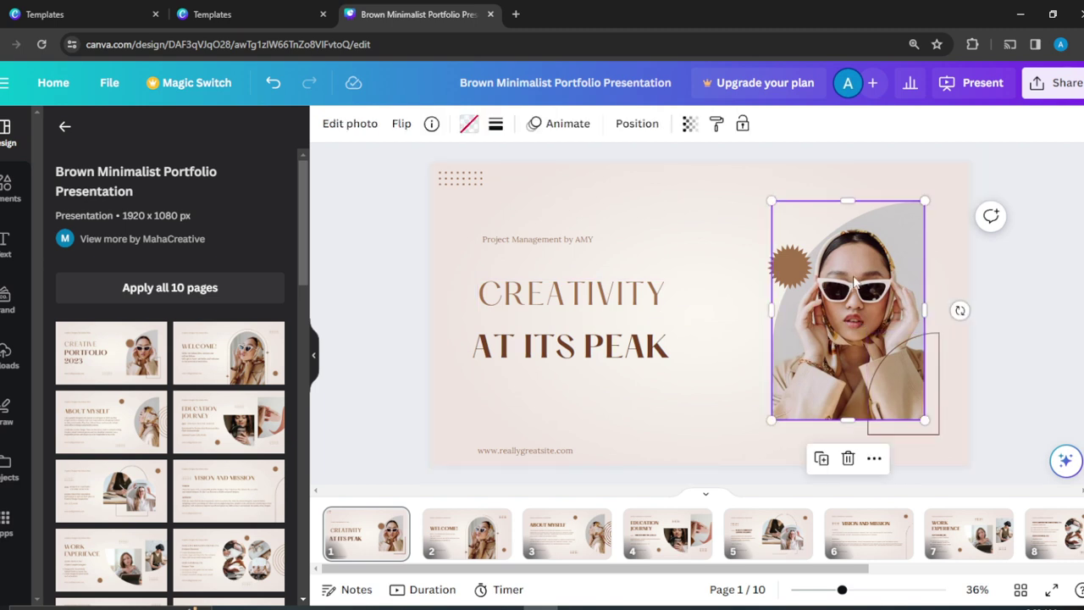
Step: Drag the uploaded portrait from Uploads into the arched photo frame
{"action": "left_click", "coordinate": [7, 356]}
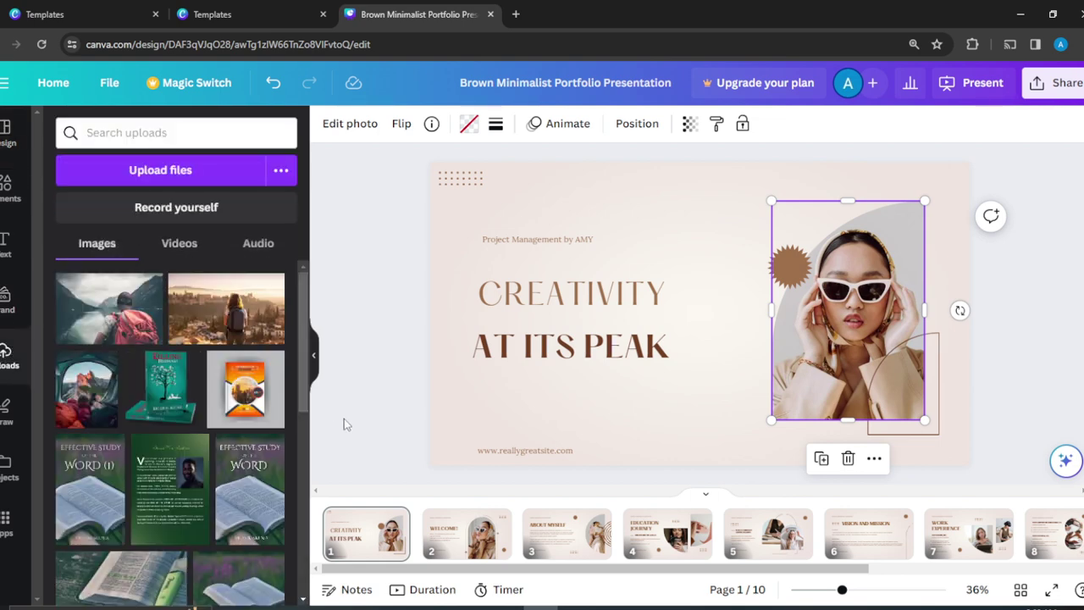
{"action": "scroll", "coordinate": [303, 600], "scroll_direction": "down", "scroll_amount": 3}
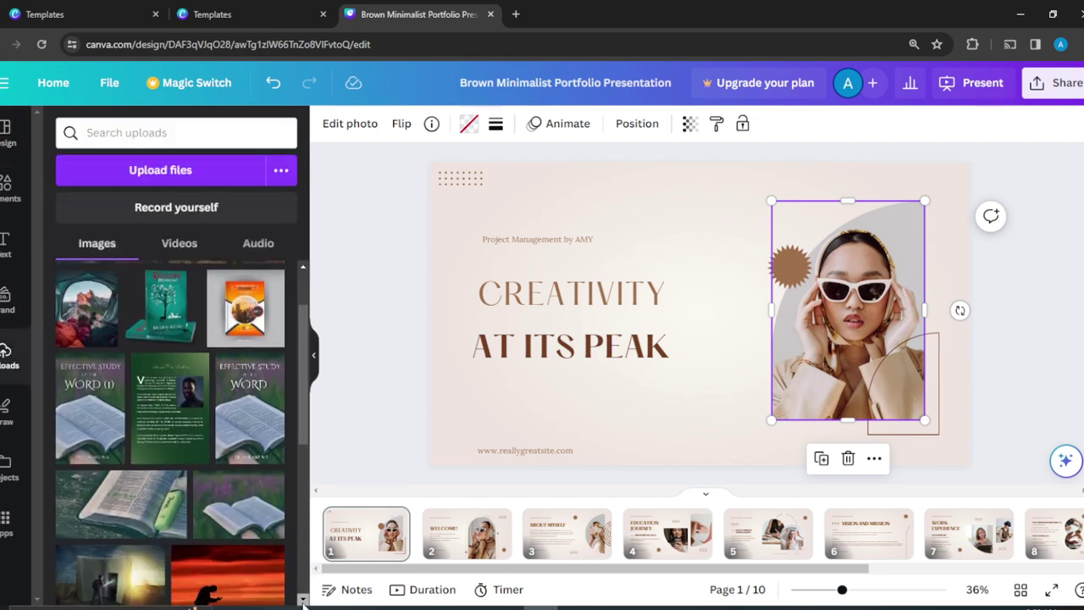
{"action": "scroll", "coordinate": [302, 599], "scroll_direction": "down", "scroll_amount": 2}
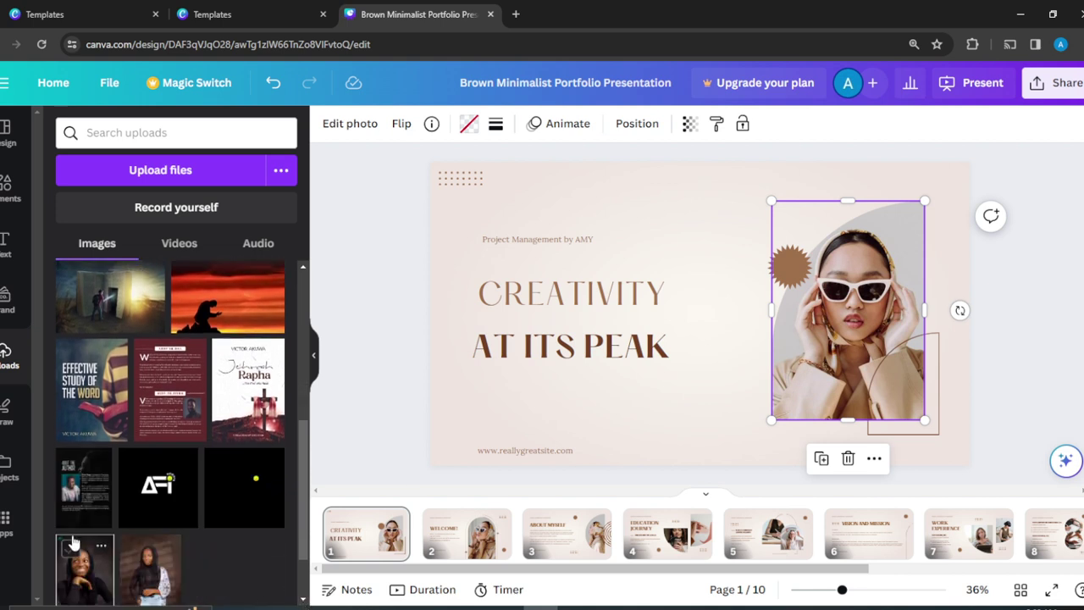
{"action": "left_click", "coordinate": [155, 576]}
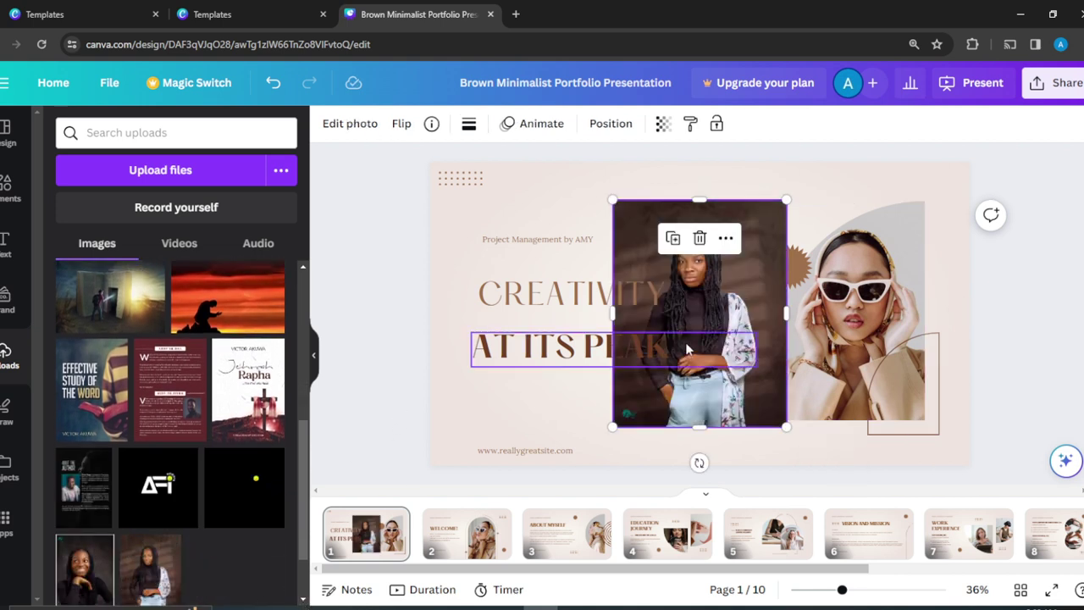
{"action": "left_click_drag", "start_coordinate": [735, 262], "coordinate": [852, 269]}
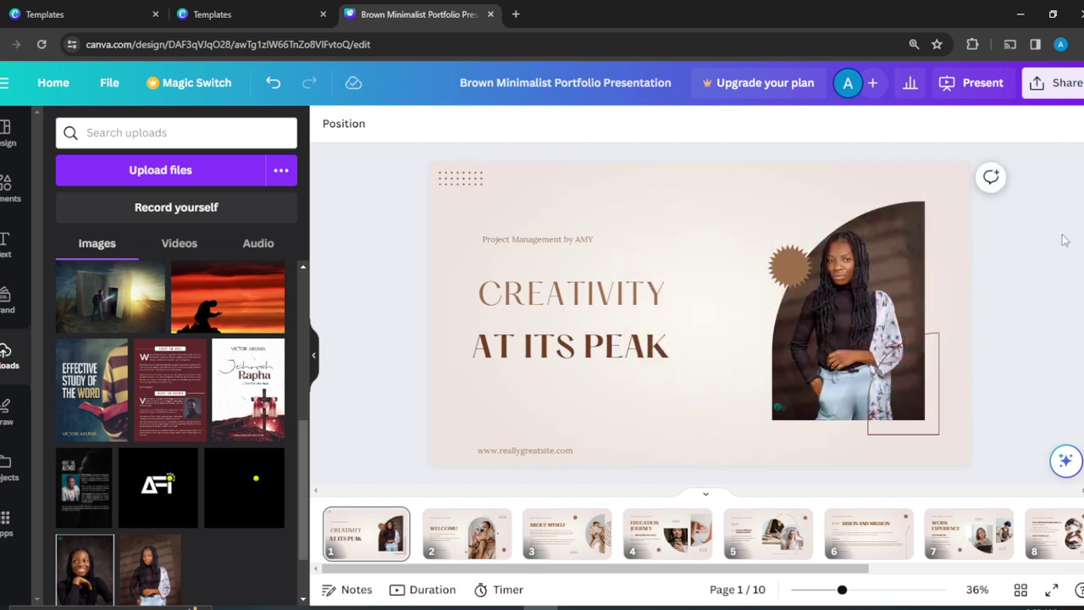
Step: Reposition the portrait inside its frame and resize it from the top-left corner
{"action": "double_click", "coordinate": [872, 283]}
{"action": "key", "text": "Escape"}
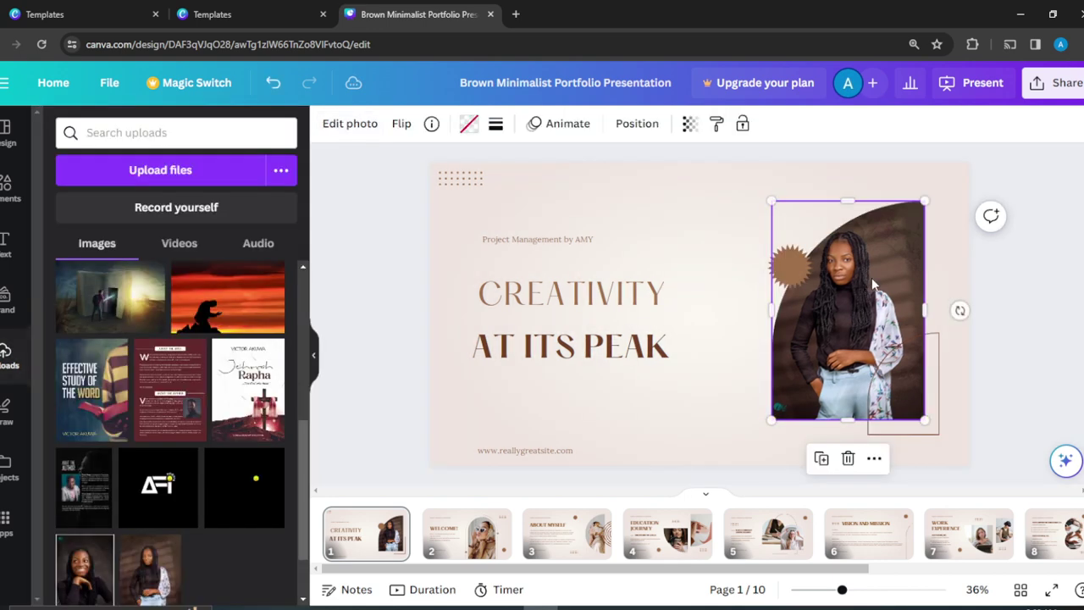
{"action": "left_click_drag", "start_coordinate": [872, 280], "coordinate": [845, 298]}
{"action": "double_click", "coordinate": [866, 268]}
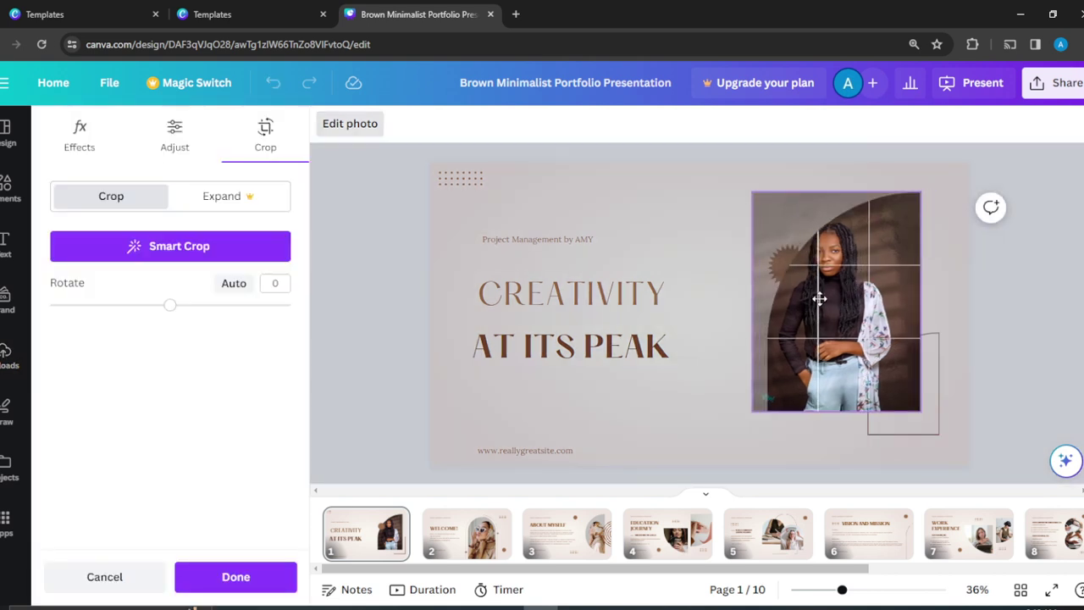
{"action": "left_click_drag", "start_coordinate": [819, 298], "coordinate": [808, 295]}
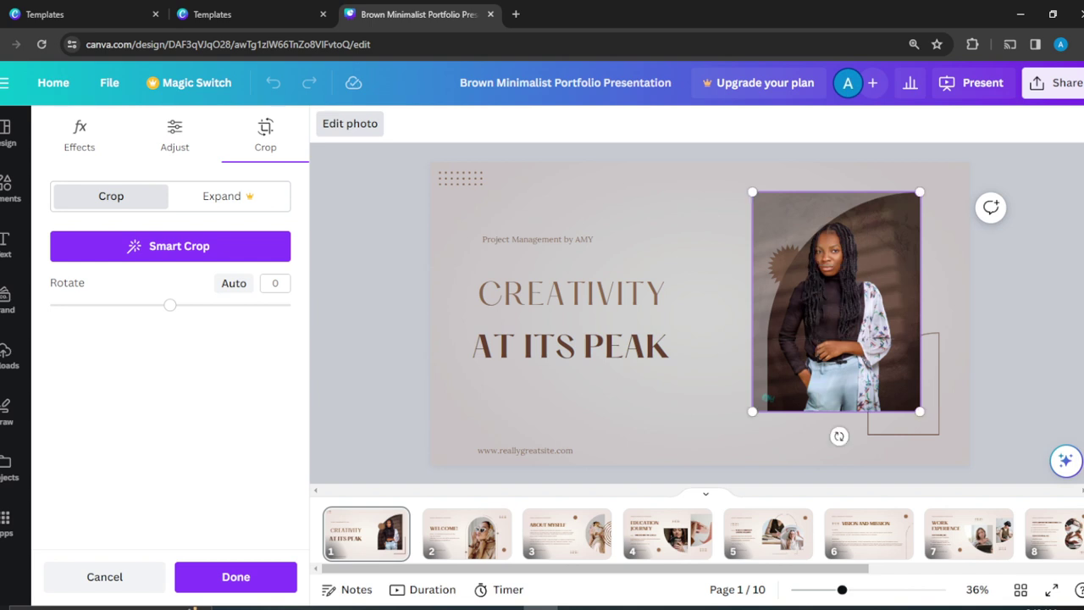
{"action": "left_click", "coordinate": [1054, 208]}
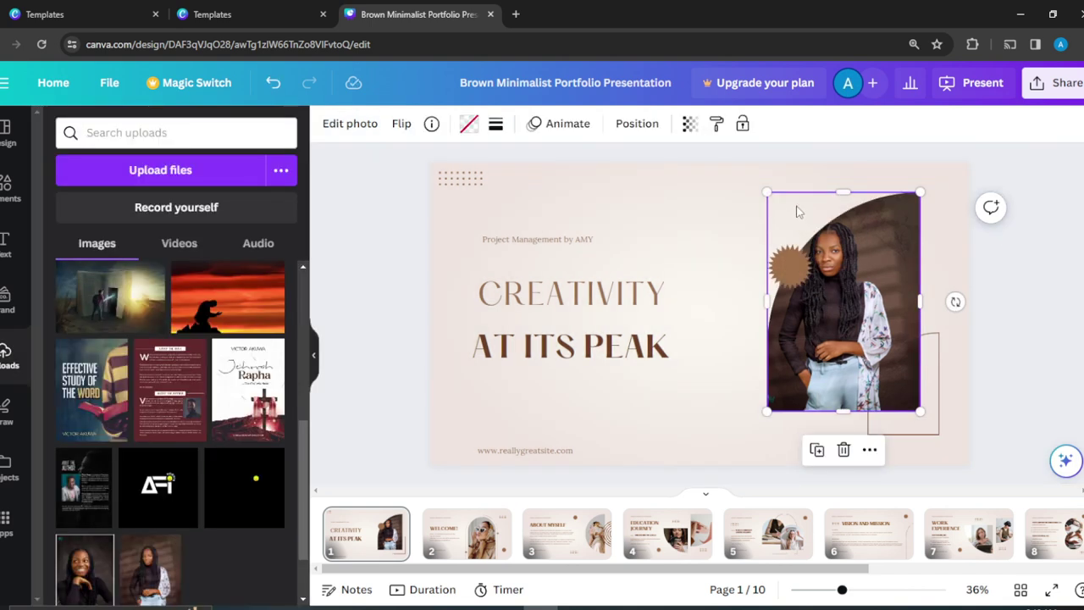
{"action": "mouse_move", "coordinate": [767, 191]}
{"action": "left_mouse_down"}
{"action": "mouse_move", "coordinate": [753, 170]}
{"action": "mouse_move", "coordinate": [766, 191]}
{"action": "left_mouse_up"}
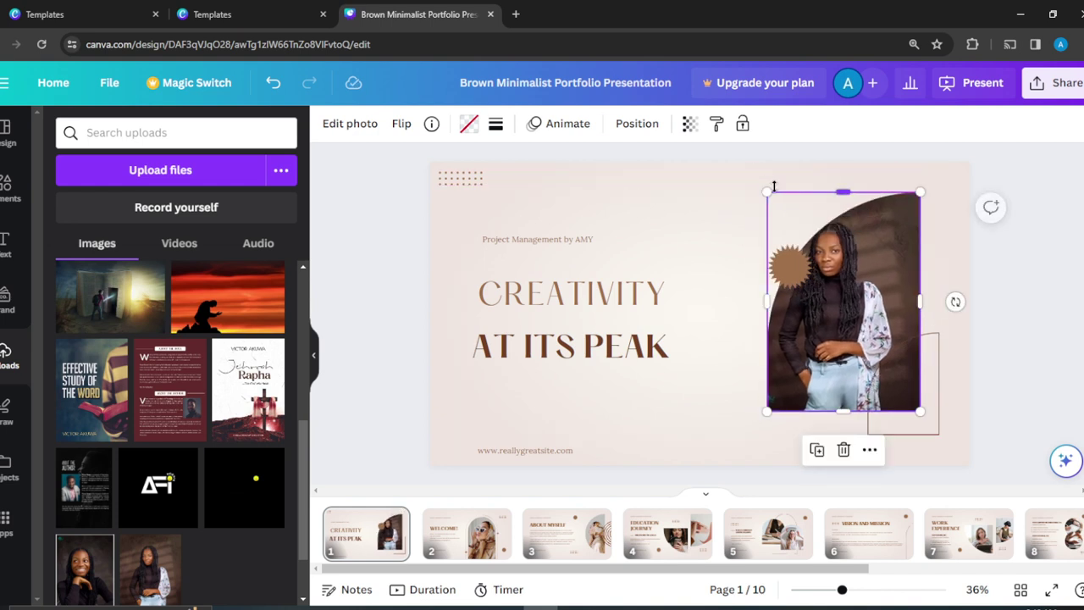
{"action": "left_click", "coordinate": [1039, 170]}
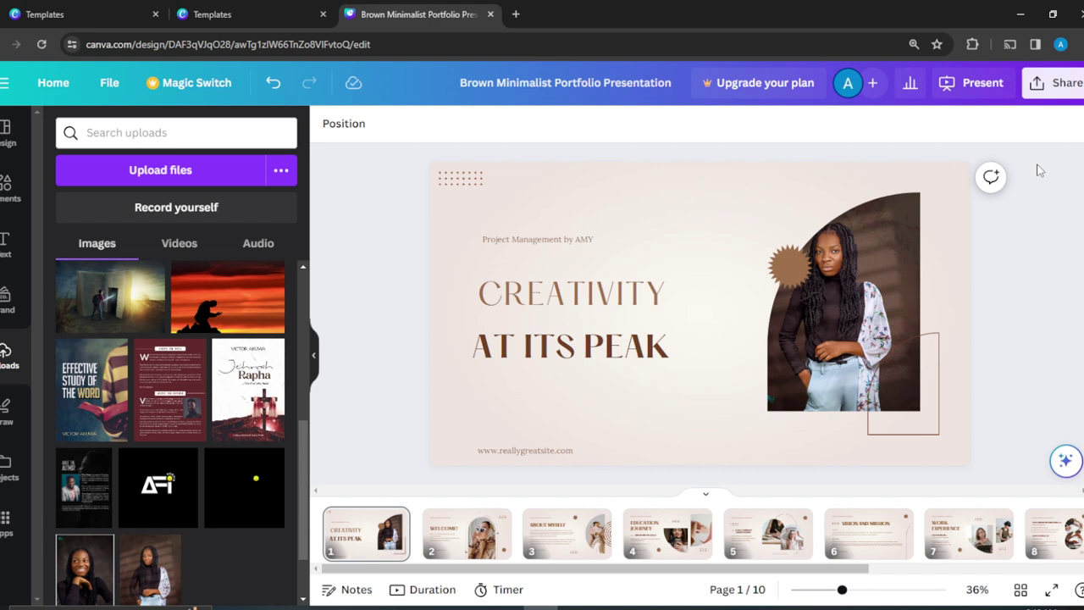
Step: Nudge the starburst slightly left and recolour it tan from the photo's colours
{"action": "left_click", "coordinate": [790, 259]}
{"action": "left_click_drag", "start_coordinate": [790, 259], "coordinate": [776, 255]}
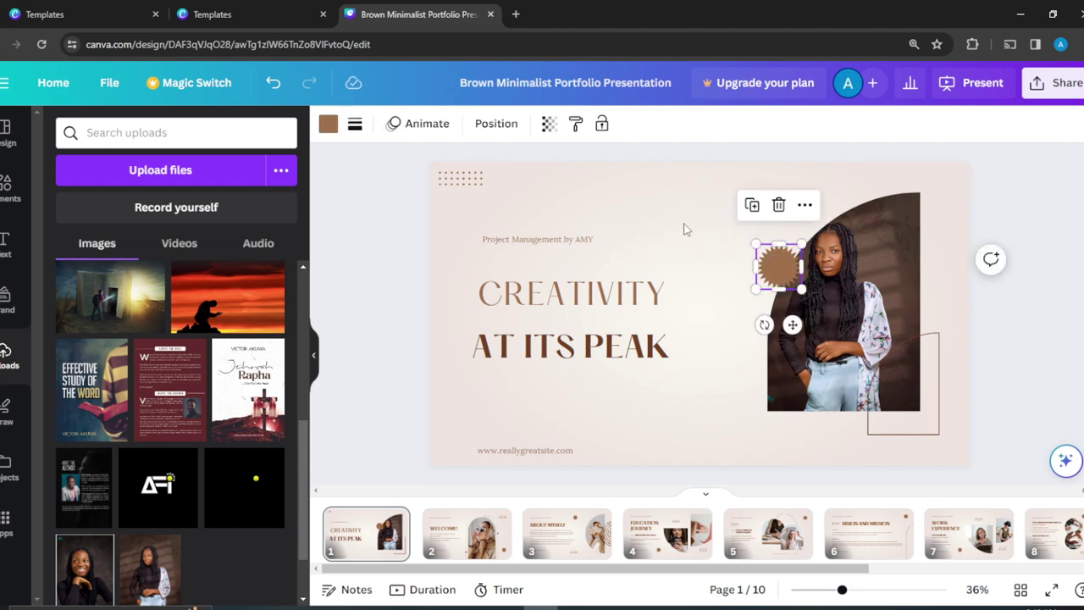
{"action": "left_click", "coordinate": [328, 124]}
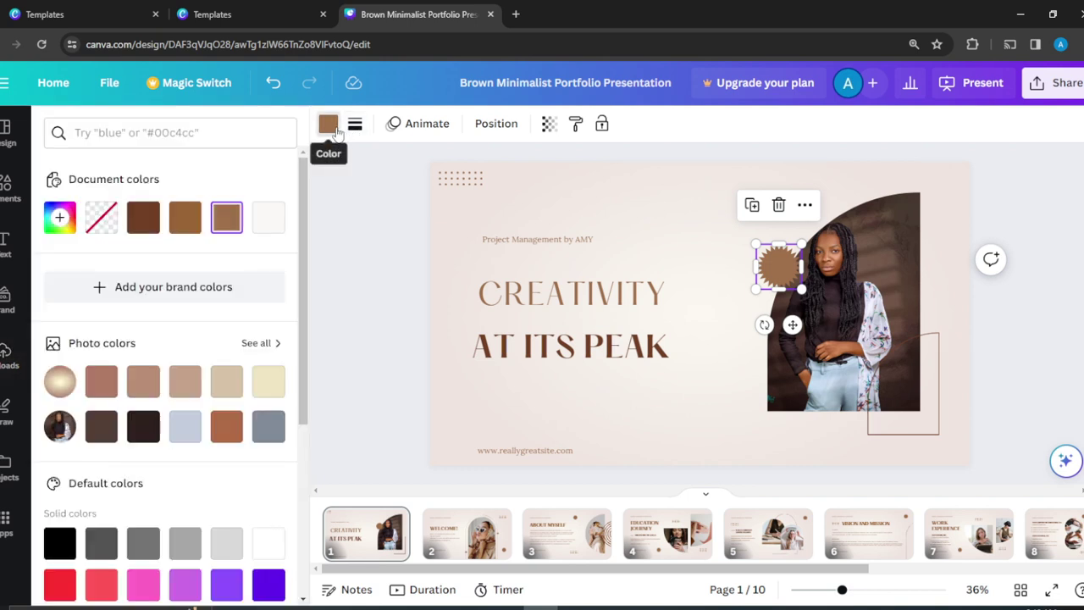
{"action": "left_click", "coordinate": [180, 432]}
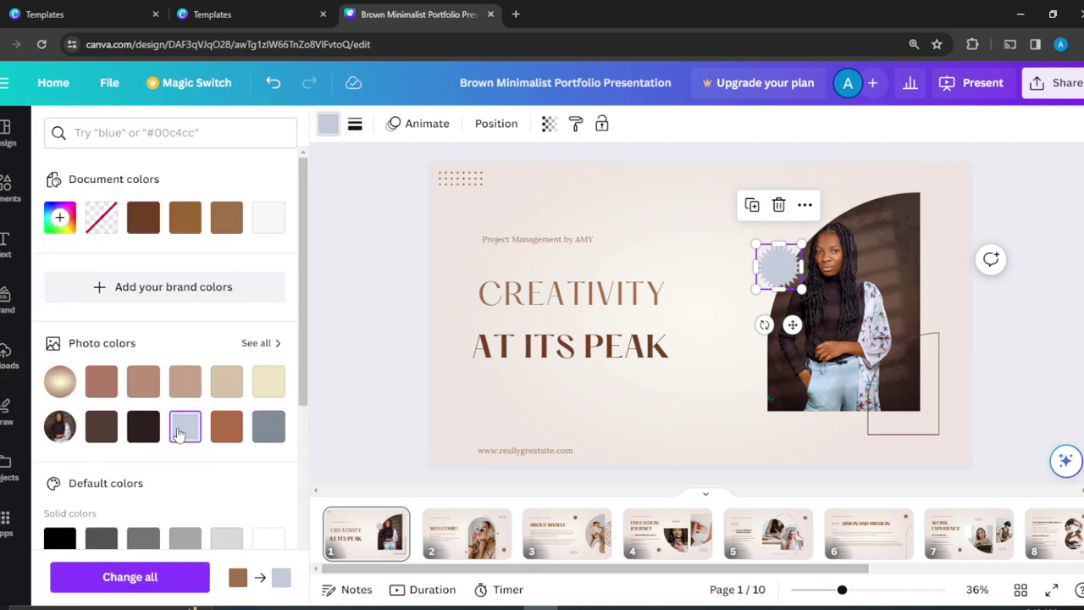
{"action": "left_click", "coordinate": [228, 385]}
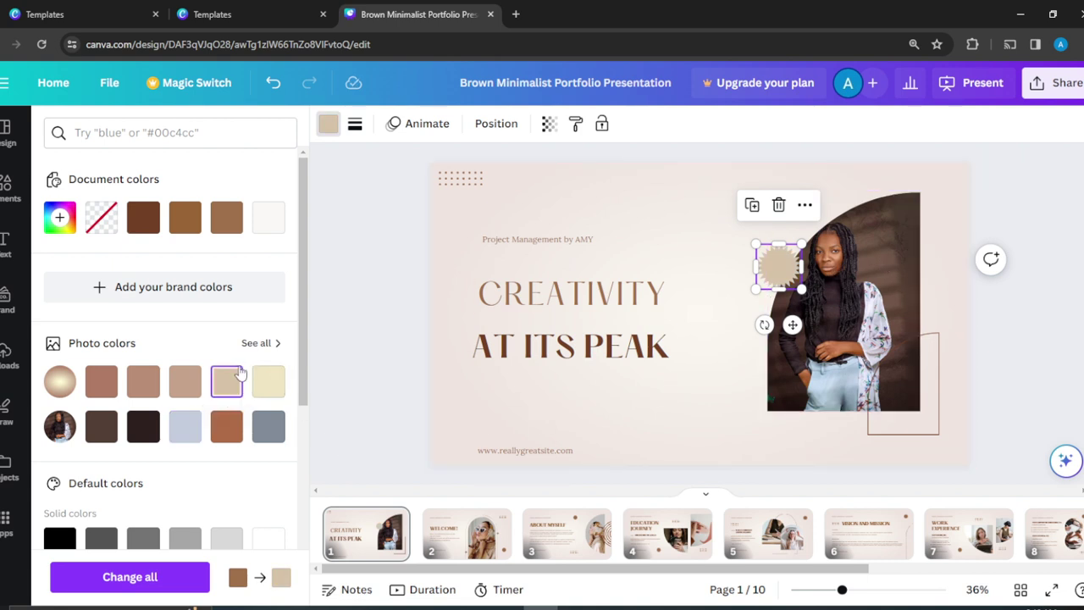
{"action": "left_click", "coordinate": [188, 383]}
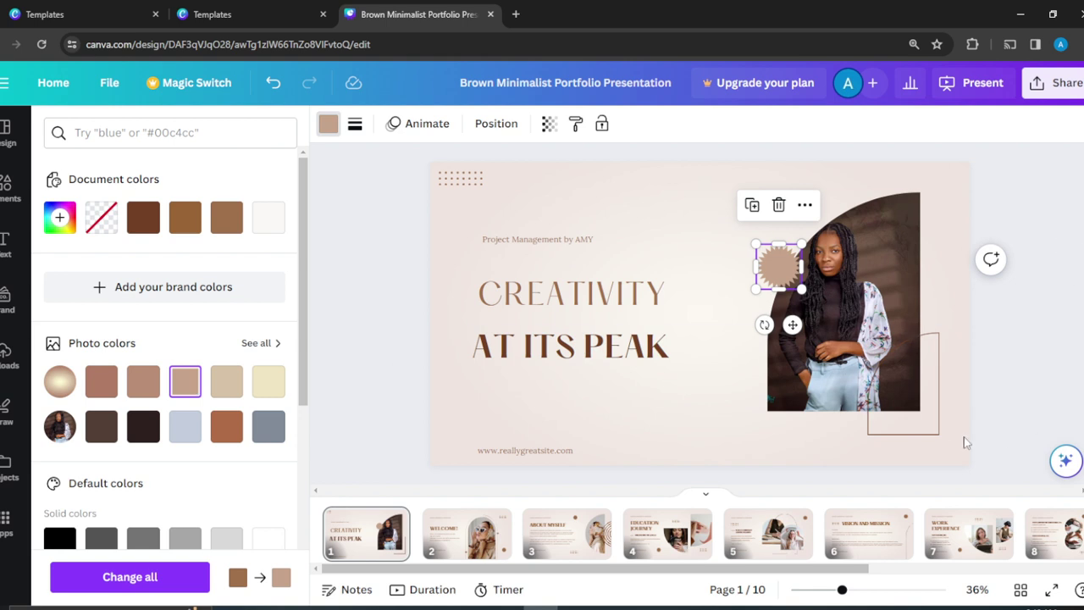
Step: Delete the thin rectangle outline overlapping the portrait's lower right corner
{"action": "left_click", "coordinate": [912, 379]}
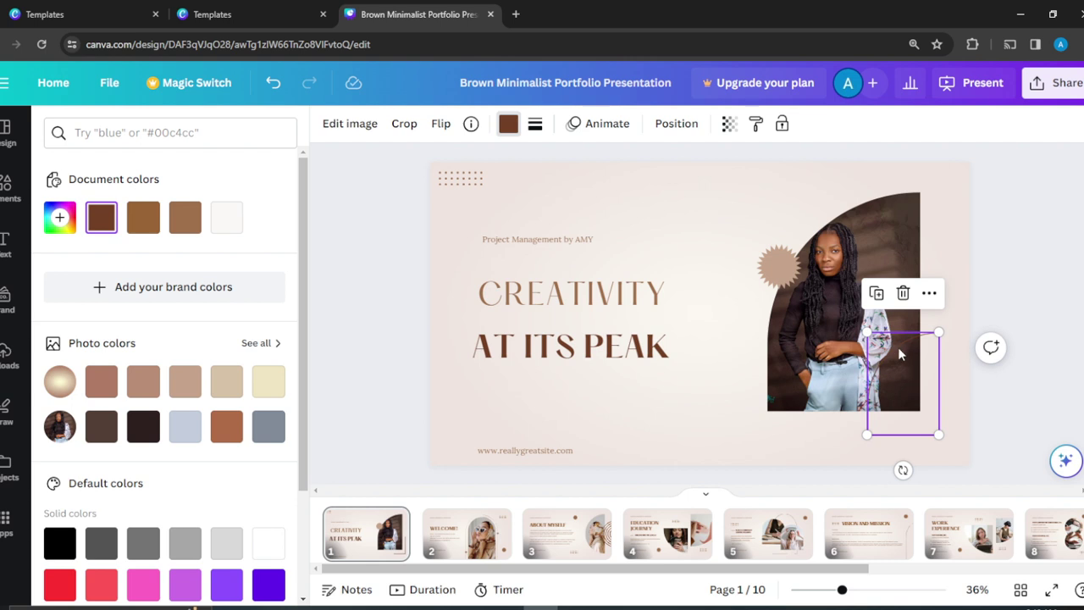
{"action": "left_click", "coordinate": [903, 293]}
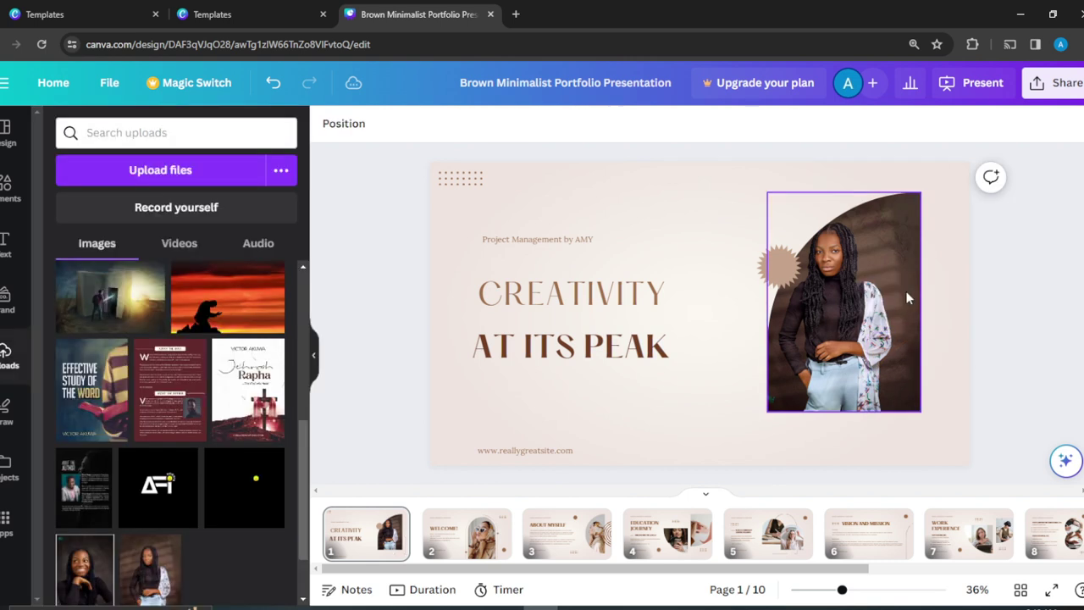
{"action": "left_click", "coordinate": [789, 261]}
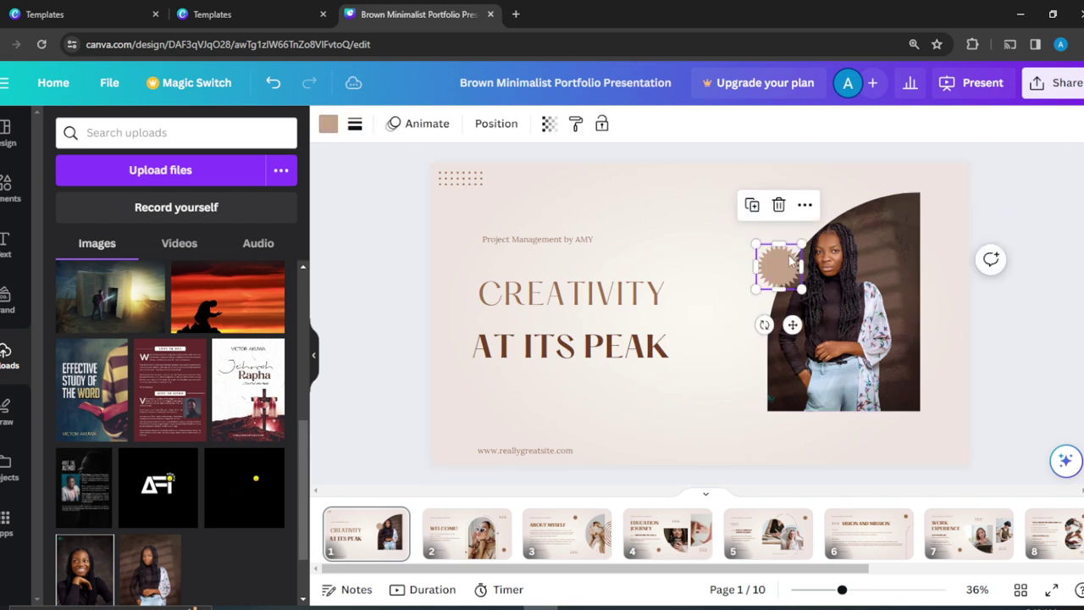
{"action": "left_click", "coordinate": [805, 205]}
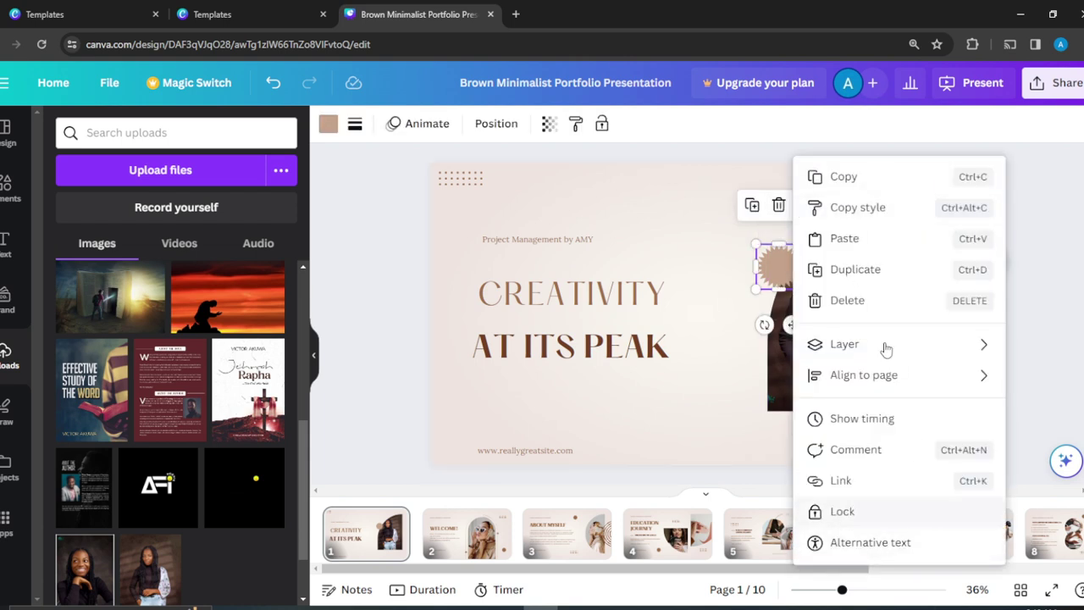
{"action": "left_click", "coordinate": [667, 400]}
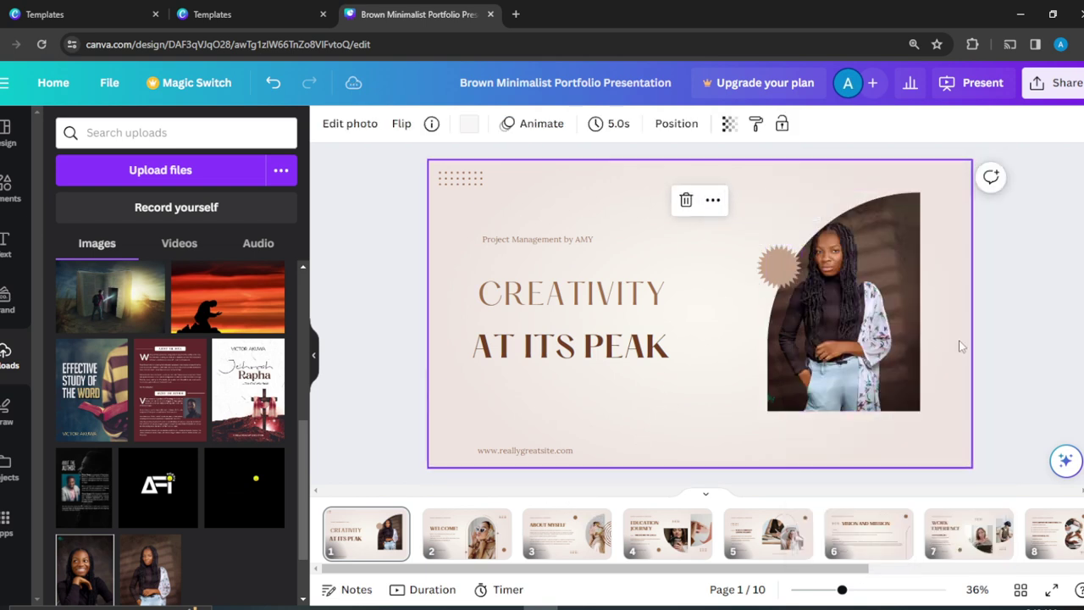
{"action": "left_click", "coordinate": [1046, 239]}
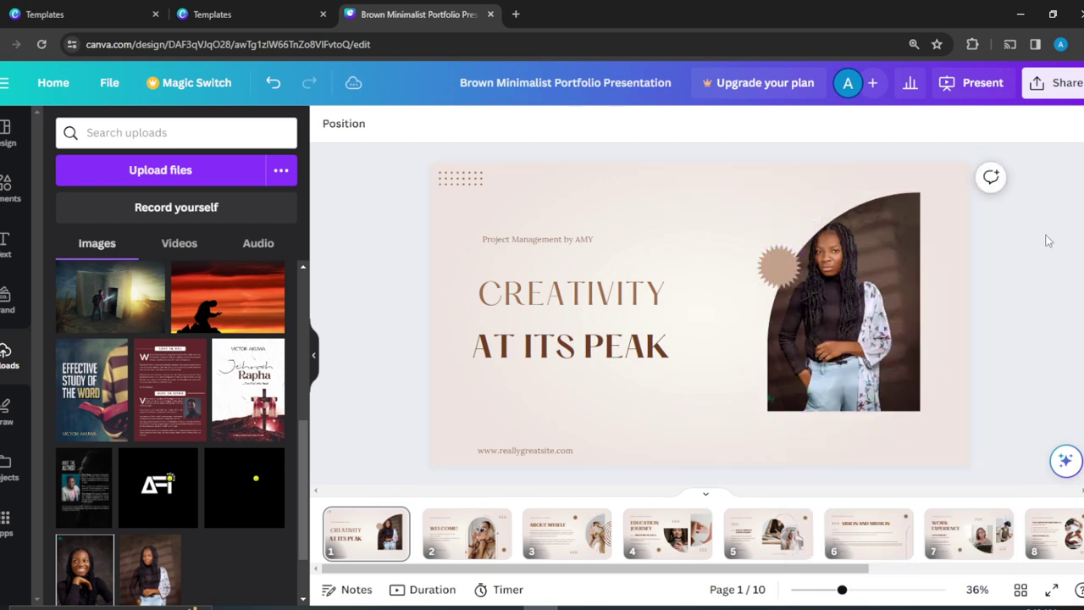
Step: Shift the portrait right within its crop, then enlarge and realign the photo frame
{"action": "double_click", "coordinate": [843, 319]}
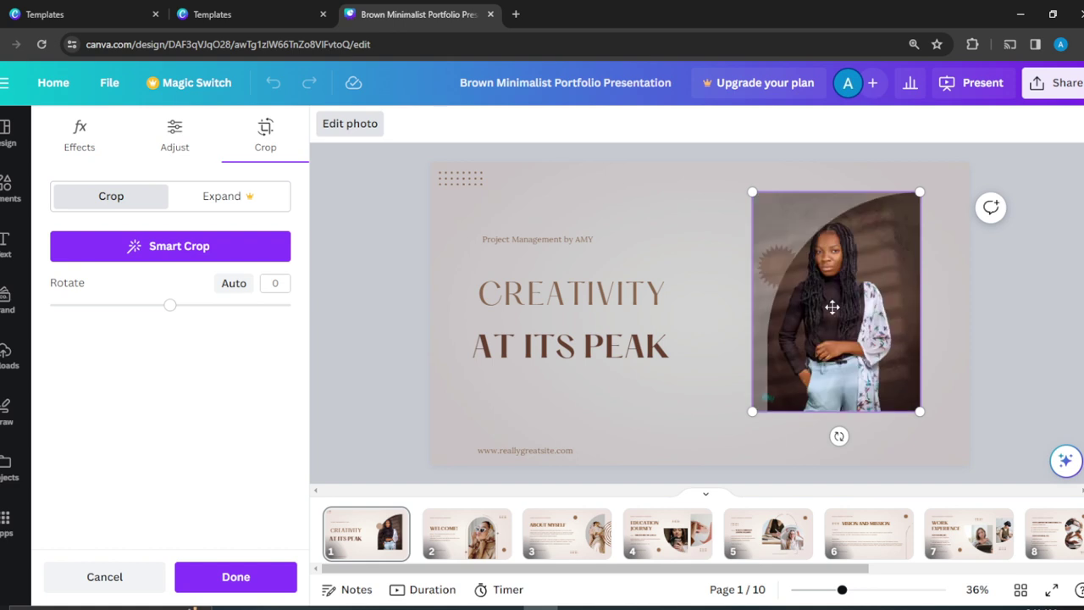
{"action": "left_click_drag", "start_coordinate": [833, 307], "coordinate": [891, 317]}
{"action": "key", "text": "Return"}
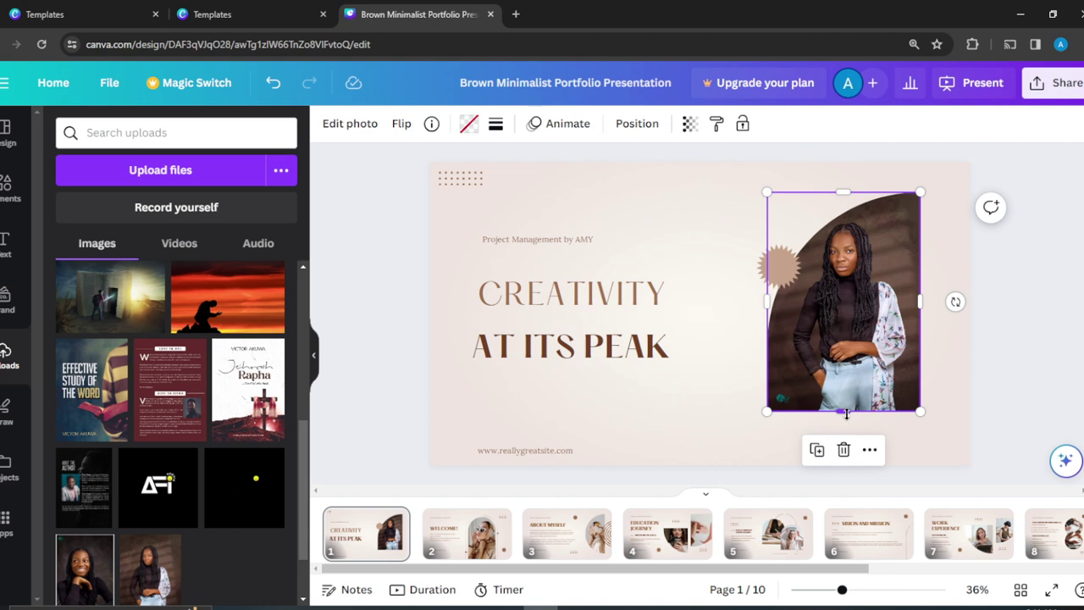
{"action": "left_click_drag", "start_coordinate": [847, 414], "coordinate": [845, 380]}
{"action": "left_click_drag", "start_coordinate": [872, 277], "coordinate": [872, 295]}
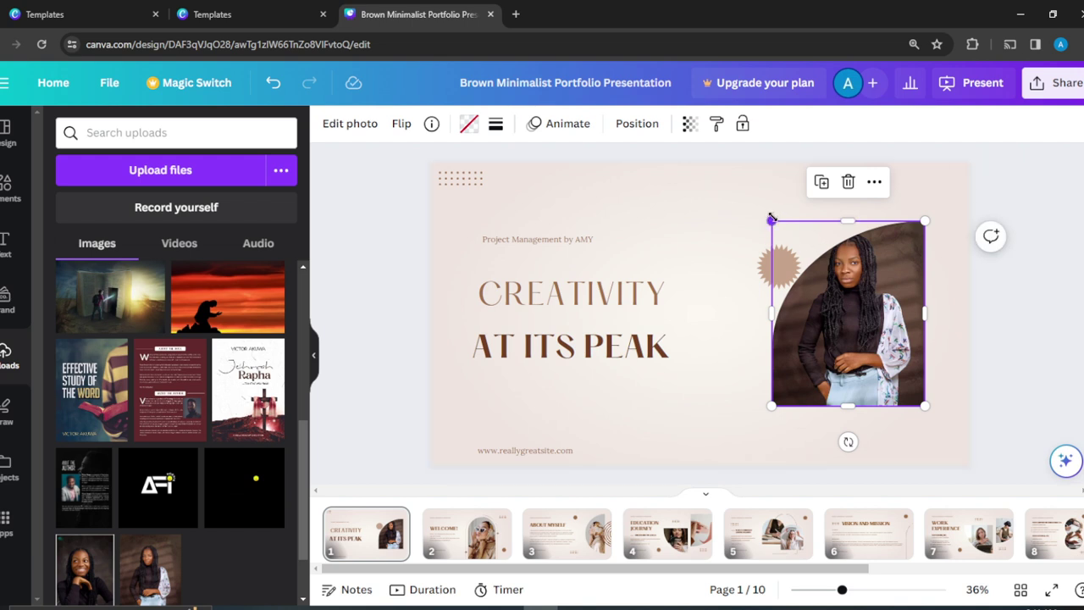
{"action": "left_click_drag", "start_coordinate": [772, 221], "coordinate": [747, 192]}
{"action": "left_click_drag", "start_coordinate": [881, 327], "coordinate": [898, 344]}
{"action": "left_click_drag", "start_coordinate": [783, 266], "coordinate": [779, 261]}
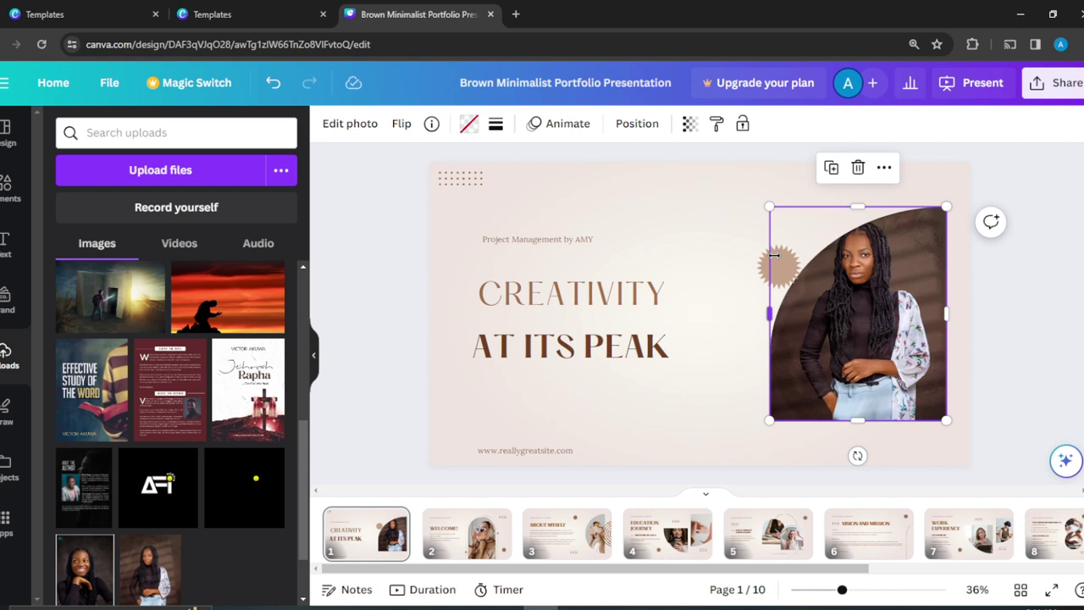
Step: Tuck the starburst against the photo and adjust the photo's edges to 629 × 774
{"action": "left_click", "coordinate": [778, 265]}
{"action": "left_click_drag", "start_coordinate": [784, 266], "coordinate": [794, 274]}
{"action": "left_click", "coordinate": [886, 307]}
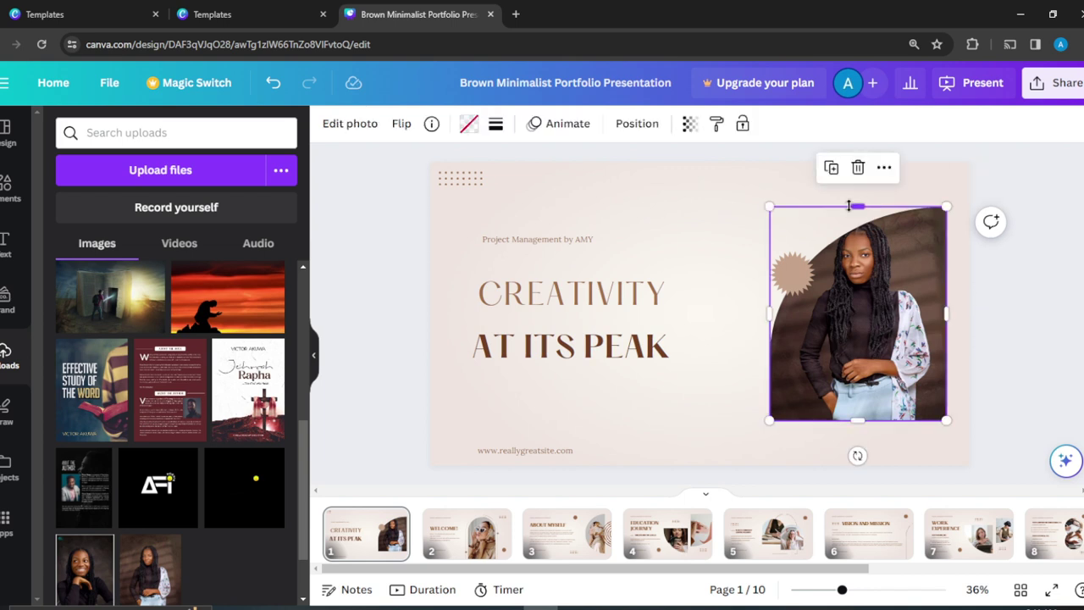
{"action": "left_click_drag", "start_coordinate": [850, 206], "coordinate": [855, 192]}
{"action": "left_click_drag", "start_coordinate": [859, 420], "coordinate": [859, 409]}
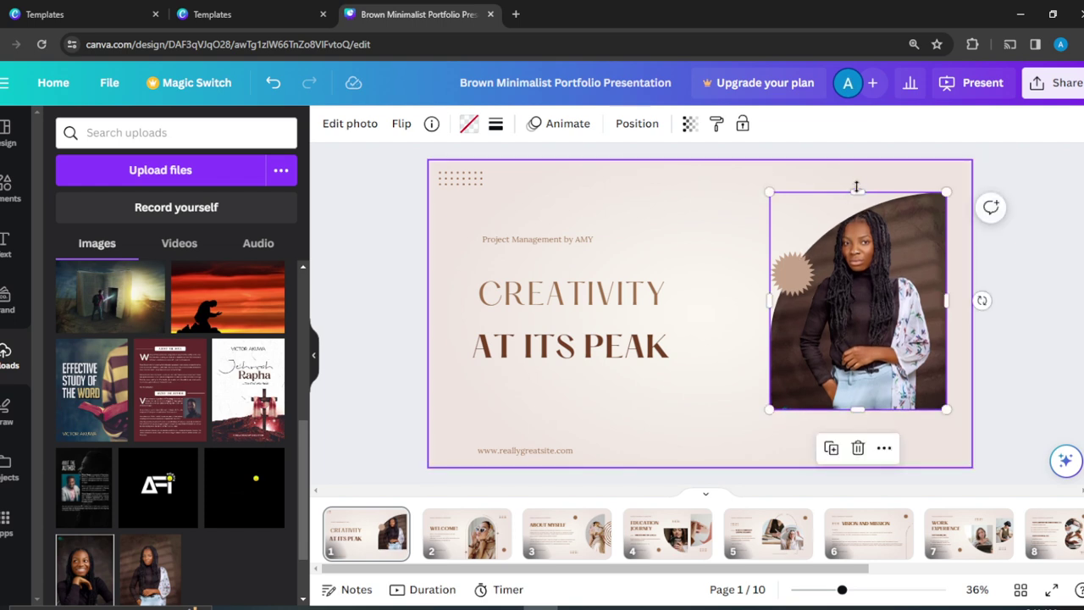
{"action": "left_click_drag", "start_coordinate": [857, 185], "coordinate": [860, 188]}
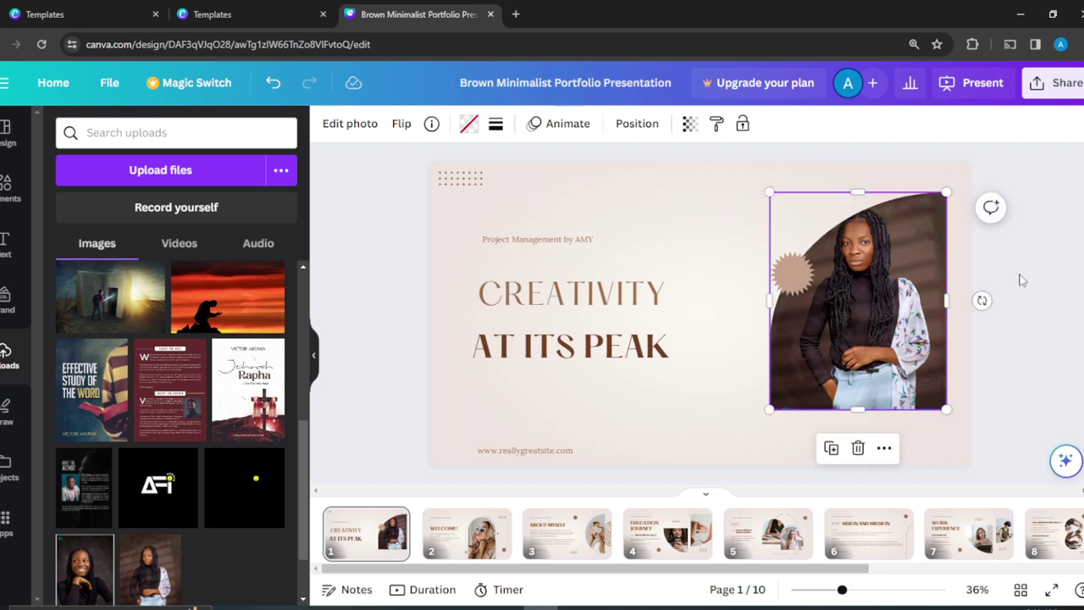
Step: Increase the 'Project Management by' byline's font size from 22 to 25
{"action": "left_click", "coordinate": [1022, 279]}
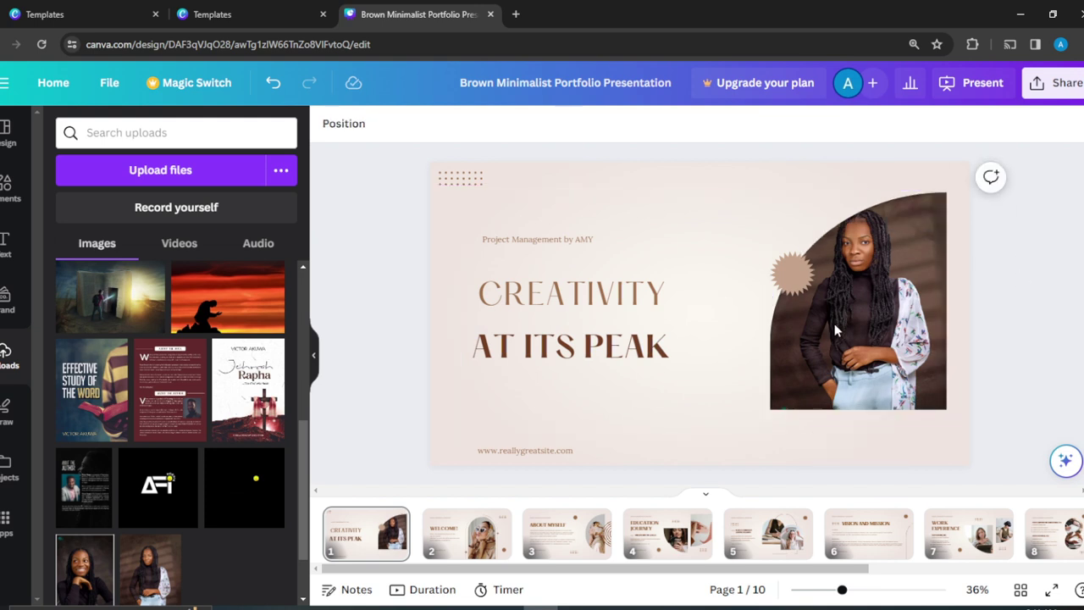
{"action": "left_click", "coordinate": [579, 243]}
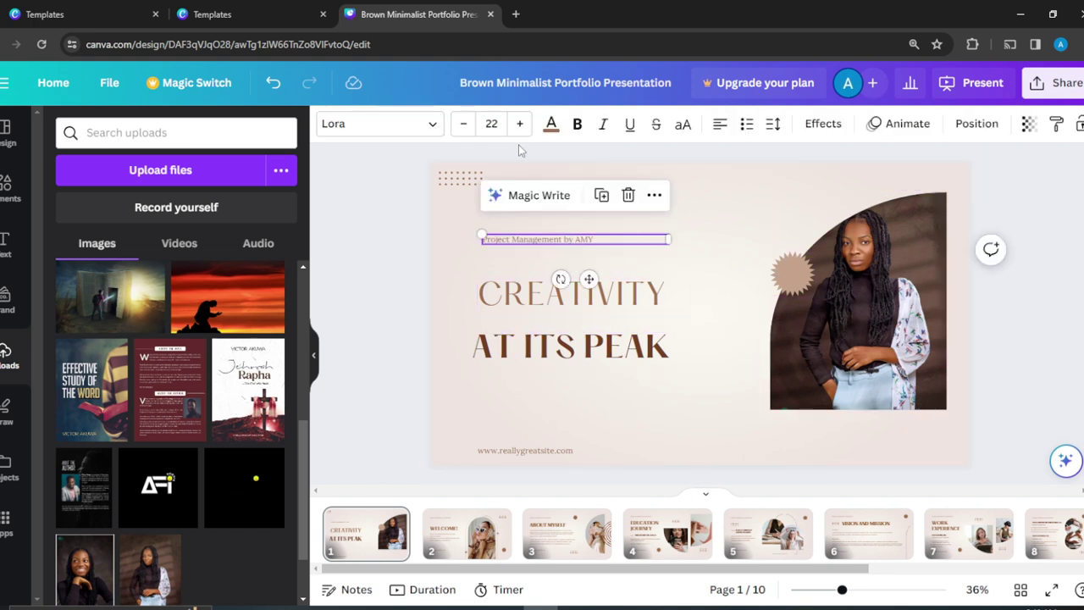
{"action": "left_click", "coordinate": [491, 124]}
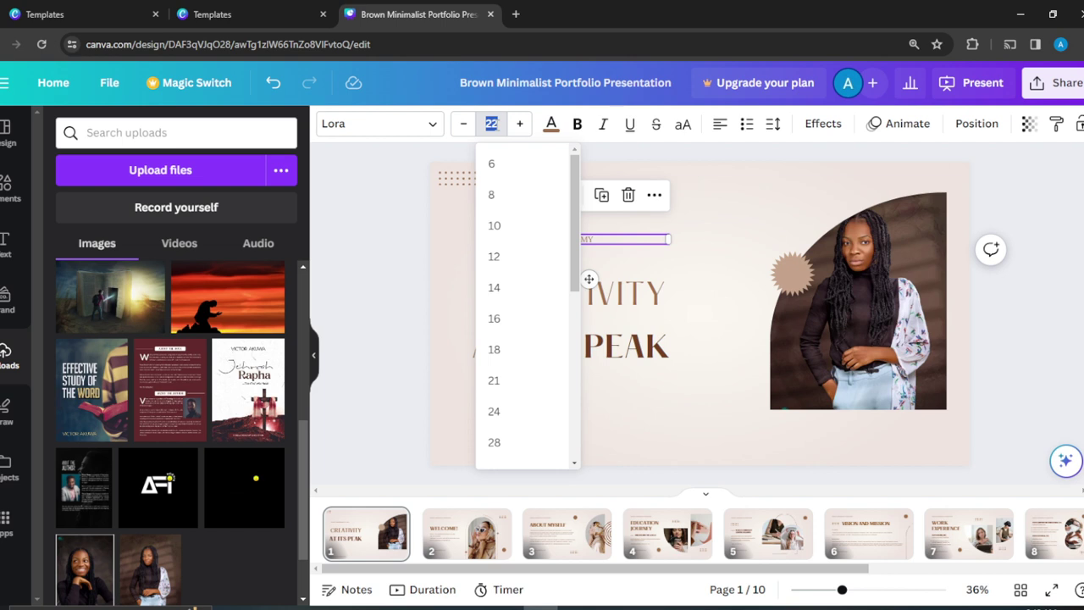
{"action": "type", "text": "25"}
{"action": "key", "text": "Return"}
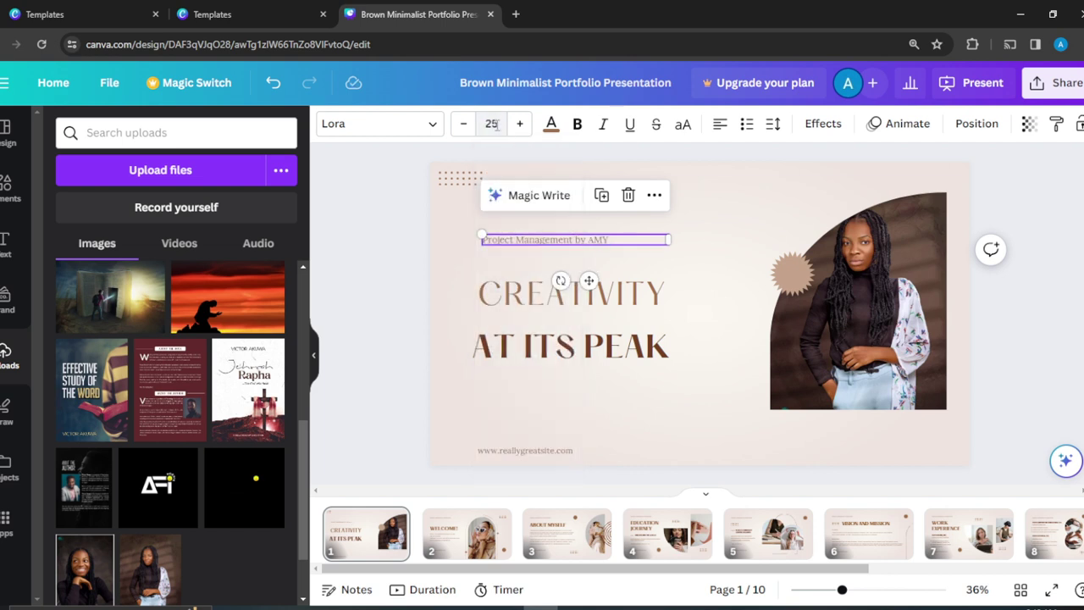
{"action": "left_click", "coordinate": [1072, 259]}
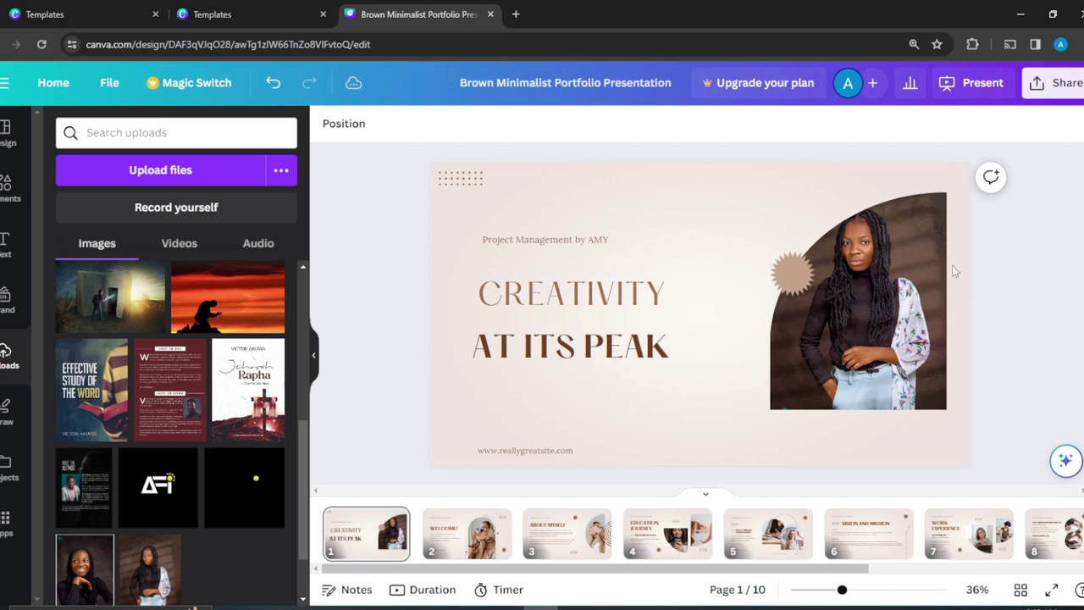
Step: Try brown, tan, blue-grey and dark grey colours on the slide background, then restore the original off-white
{"action": "left_click", "coordinate": [681, 183]}
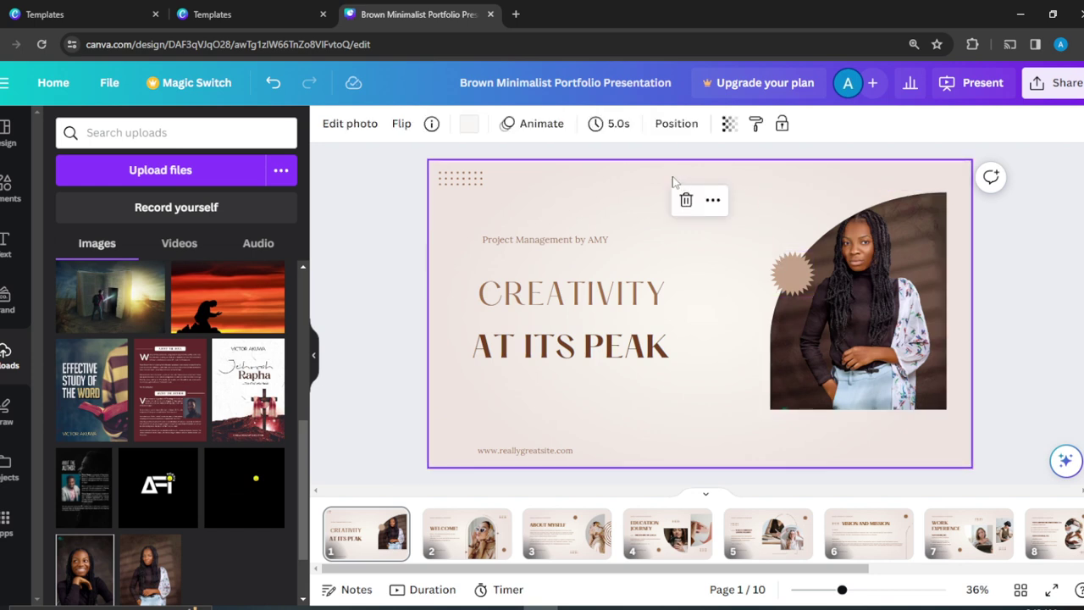
{"action": "left_click", "coordinate": [471, 124]}
{"action": "left_click", "coordinate": [146, 383]}
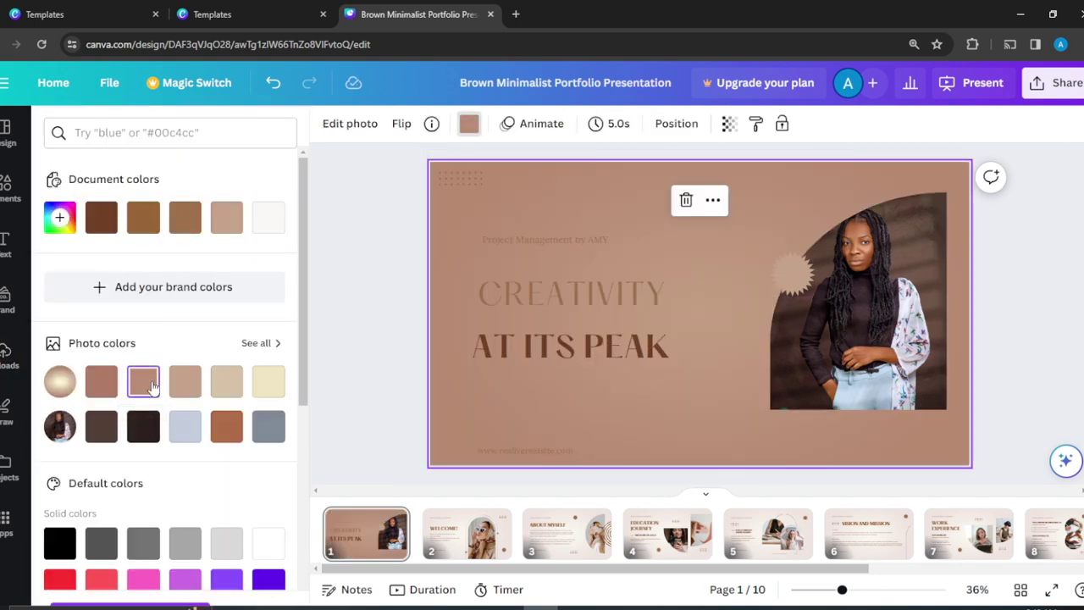
{"action": "left_click", "coordinate": [179, 384]}
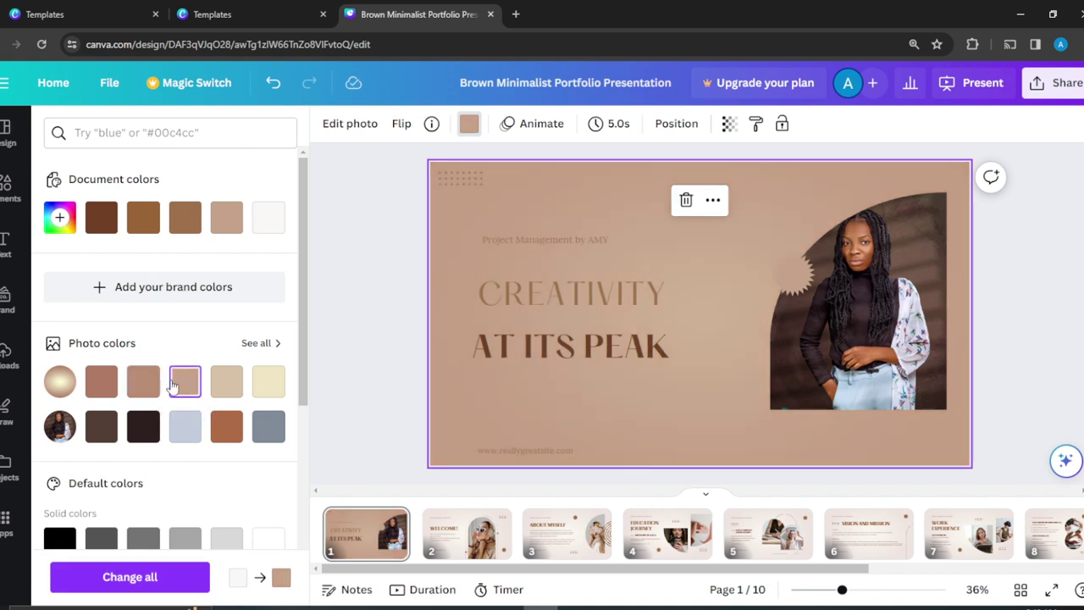
{"action": "left_click", "coordinate": [186, 426]}
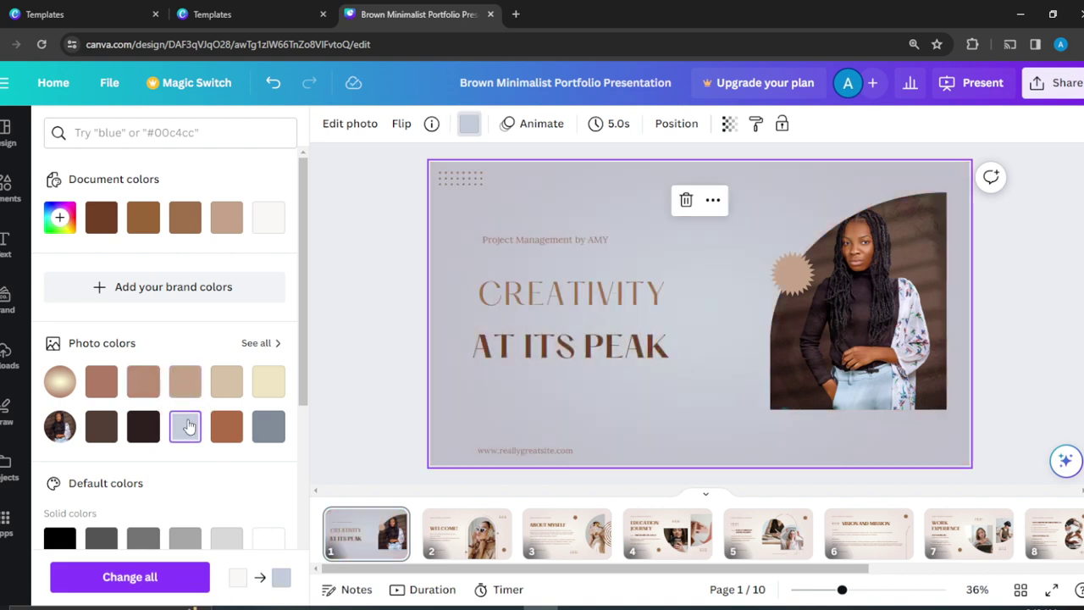
{"action": "left_click", "coordinate": [271, 429]}
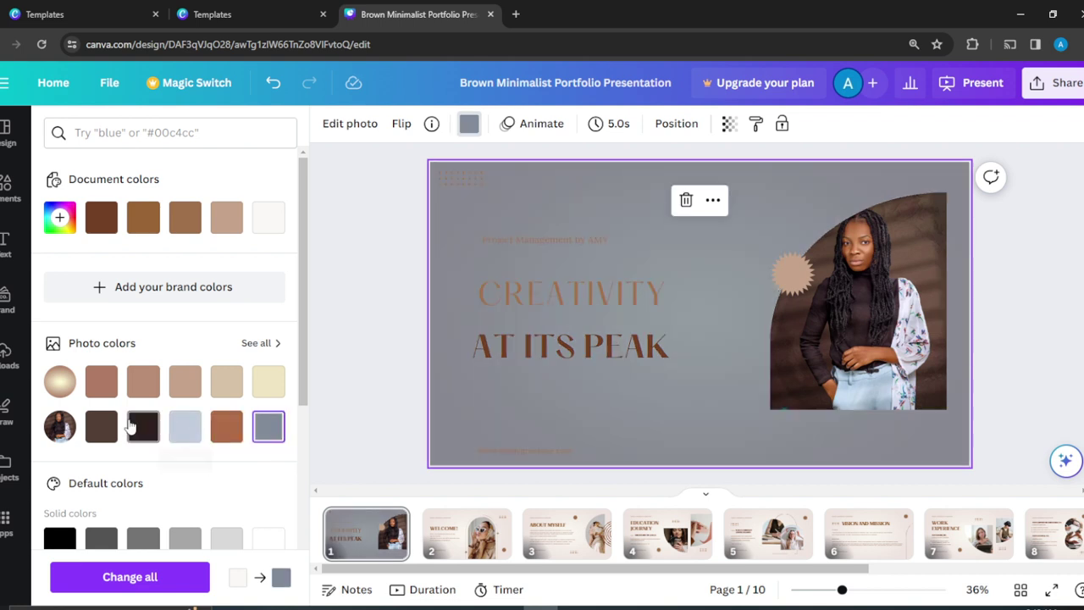
{"action": "left_click", "coordinate": [102, 426]}
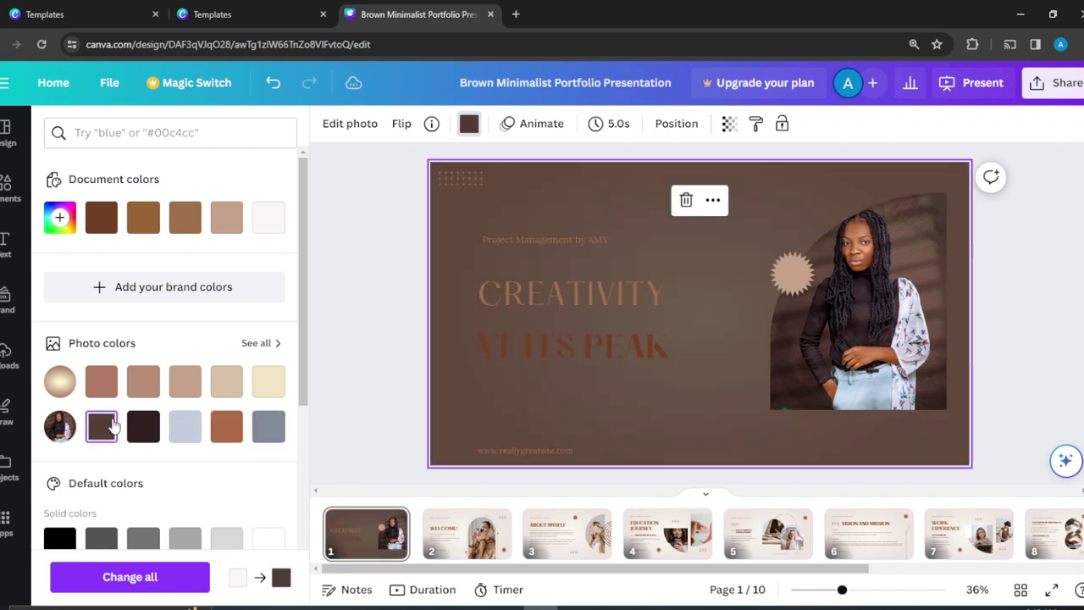
{"action": "left_click", "coordinate": [174, 428]}
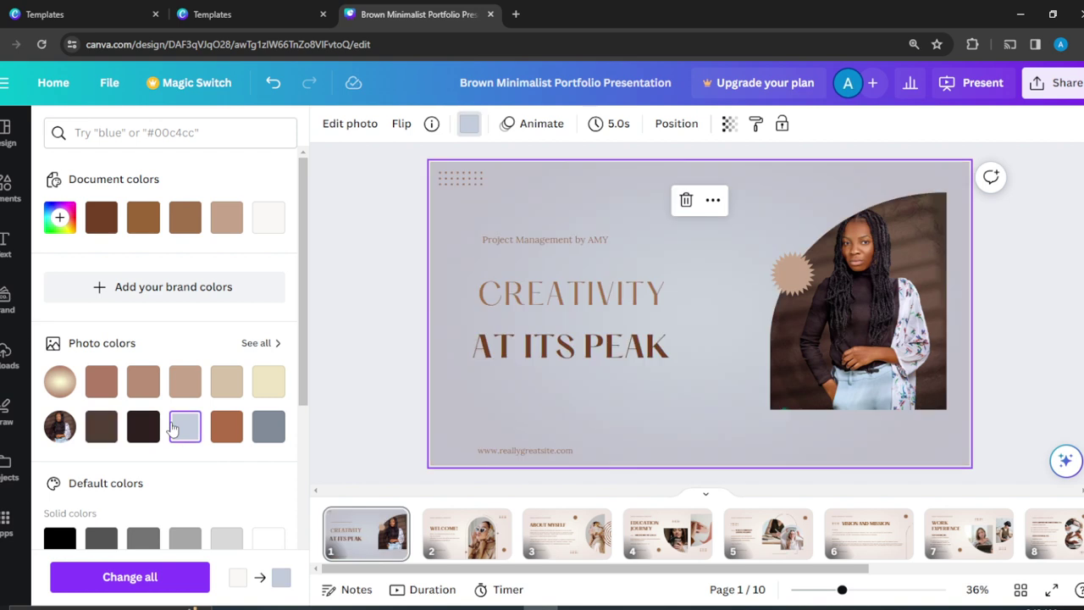
{"action": "left_click", "coordinate": [269, 219]}
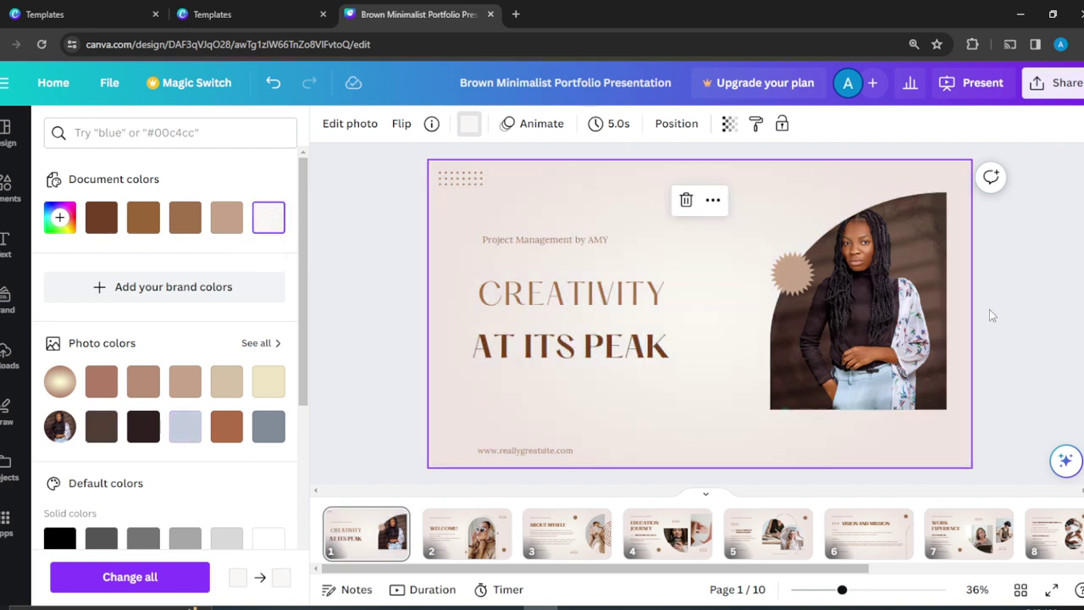
{"action": "key", "text": "Escape"}
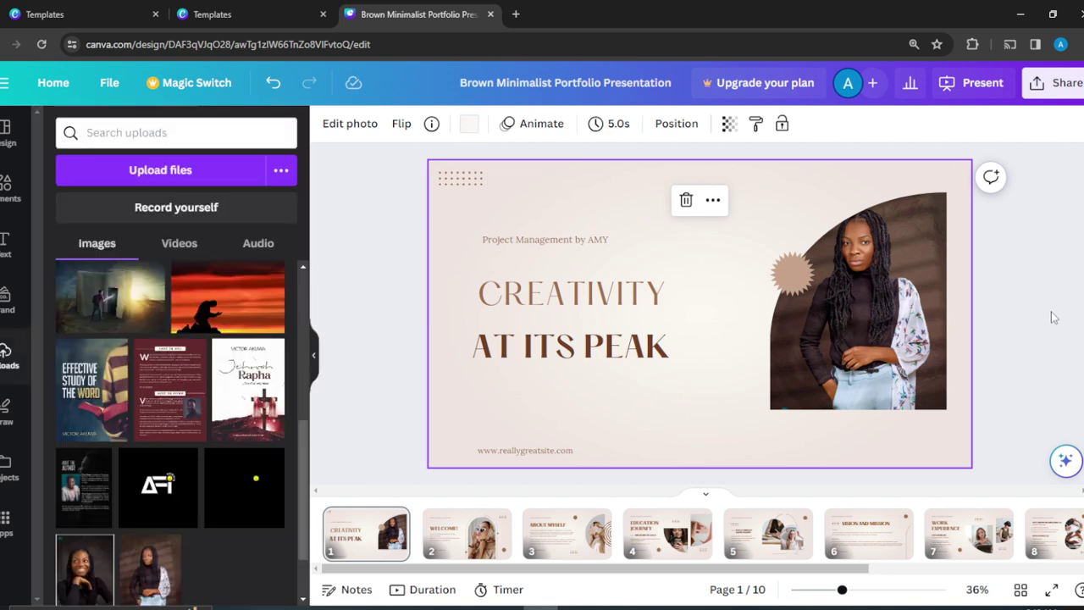
{"action": "left_click", "coordinate": [1078, 268]}
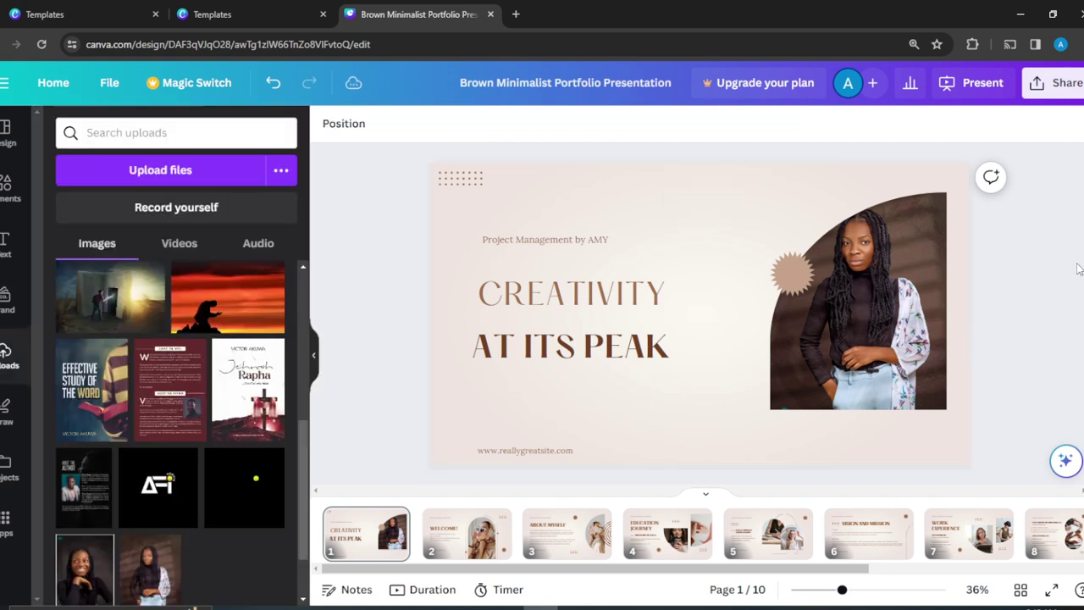
Step: Try tan, beige, cream and white backgrounds, then fill the background with the grey gradient
{"action": "left_click", "coordinate": [657, 205]}
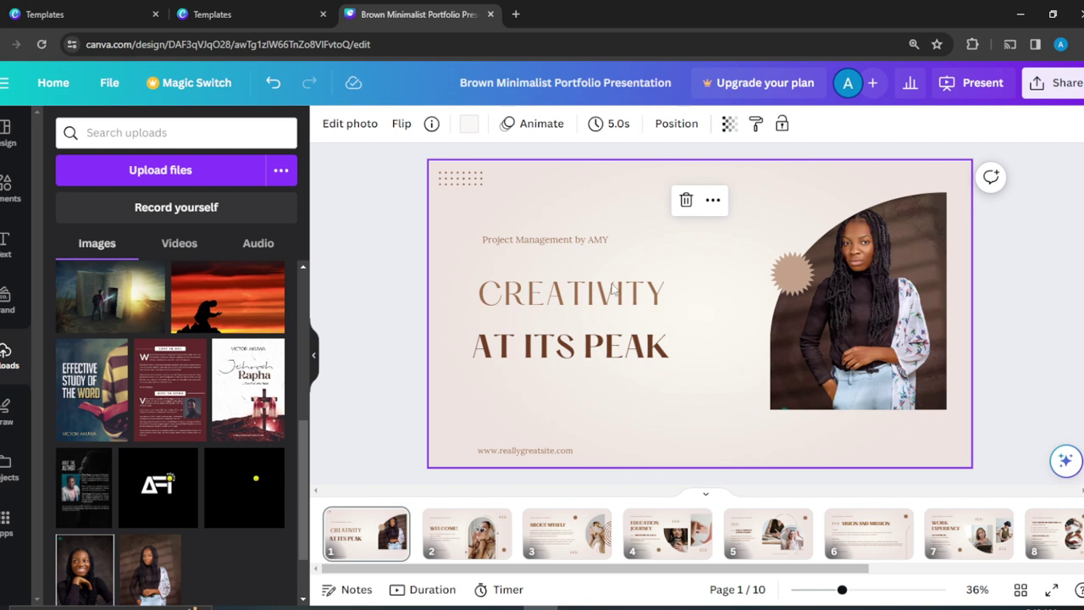
{"action": "left_click", "coordinate": [468, 123]}
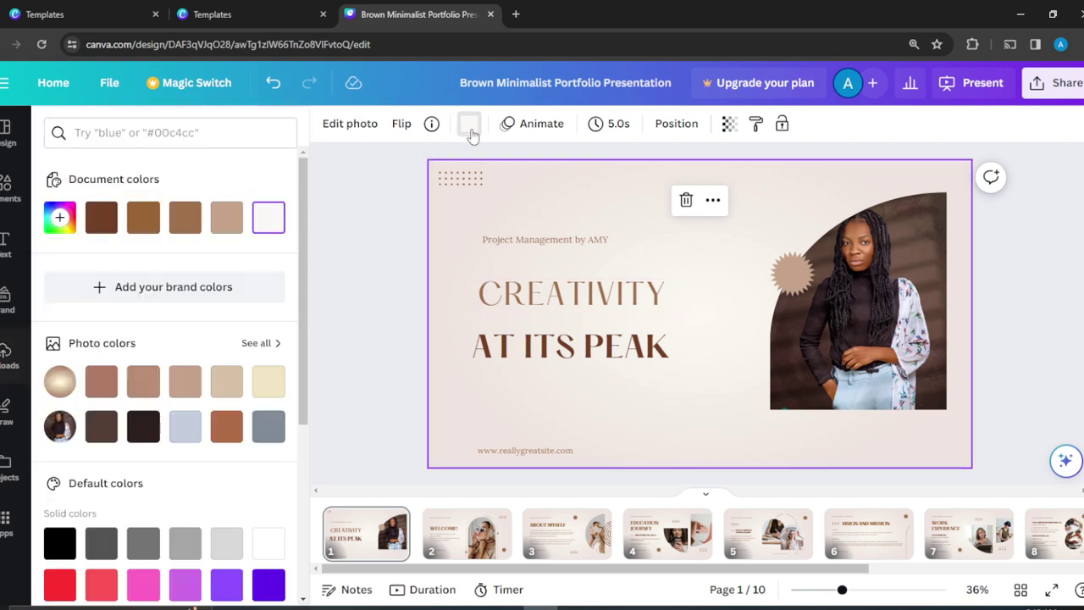
{"action": "left_click", "coordinate": [220, 215]}
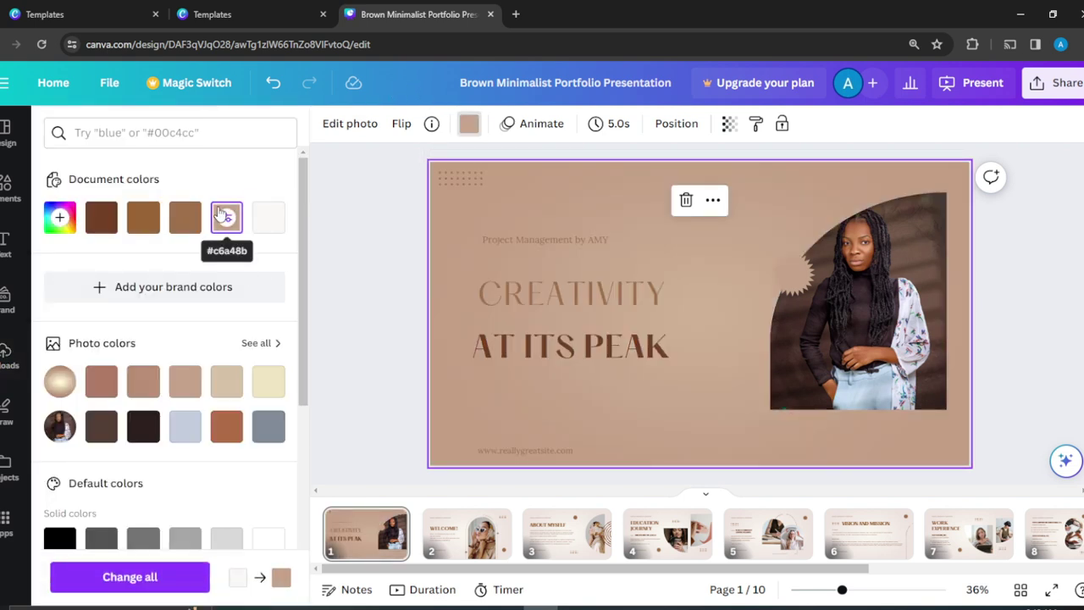
{"action": "left_click", "coordinate": [226, 384]}
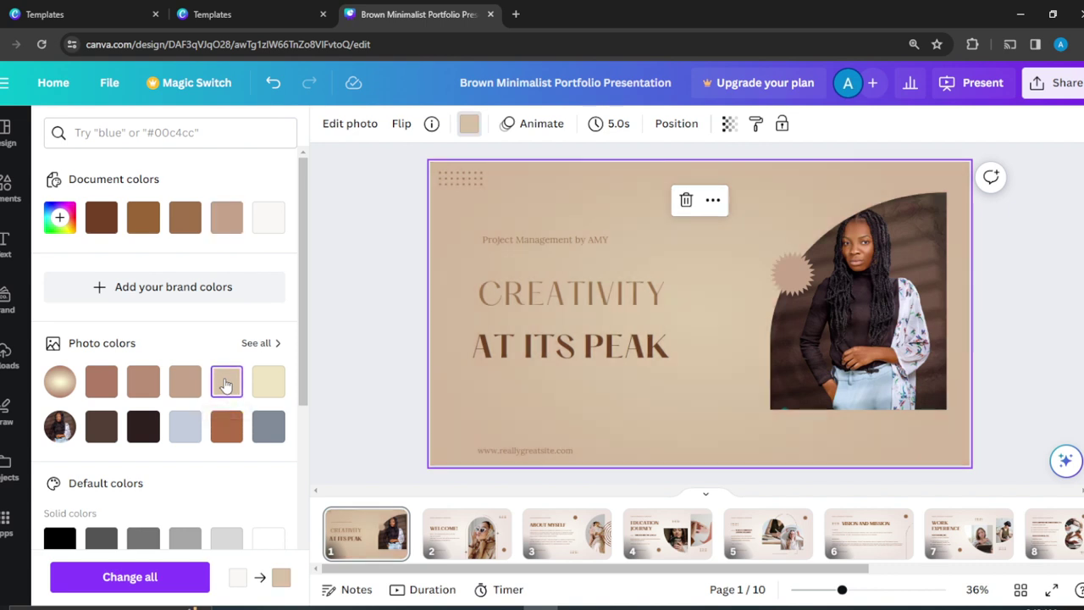
{"action": "left_click", "coordinate": [269, 382]}
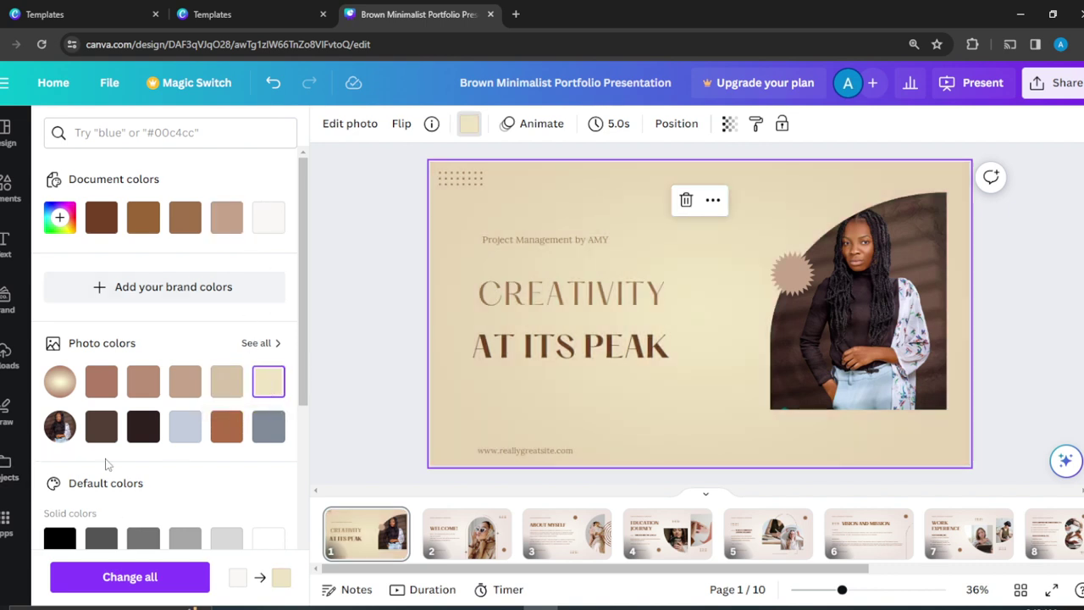
{"action": "left_click", "coordinate": [266, 543]}
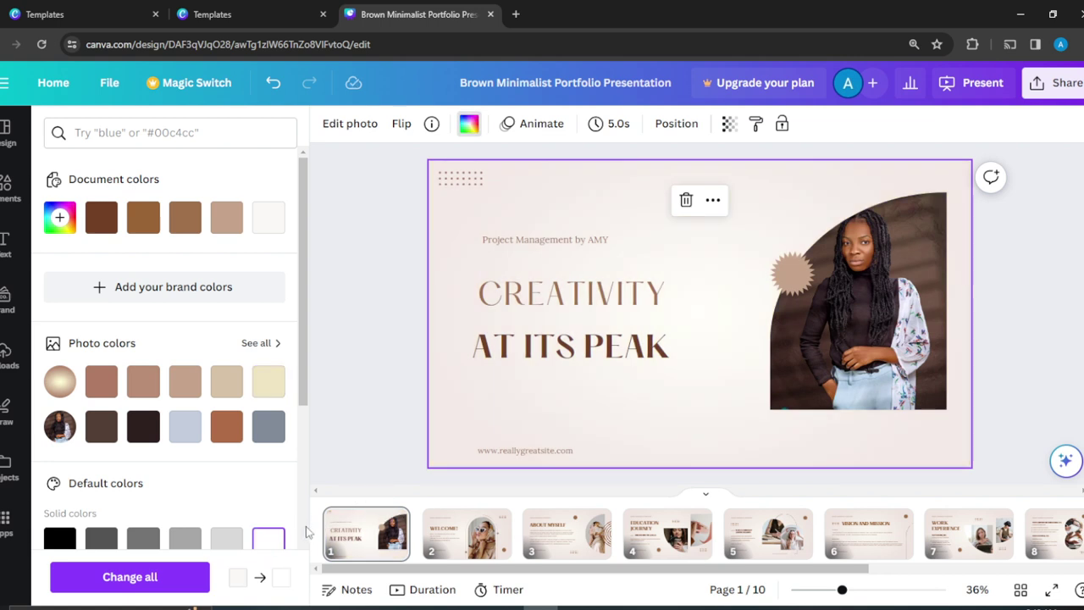
{"action": "scroll", "coordinate": [307, 531], "scroll_direction": "down", "scroll_amount": 4}
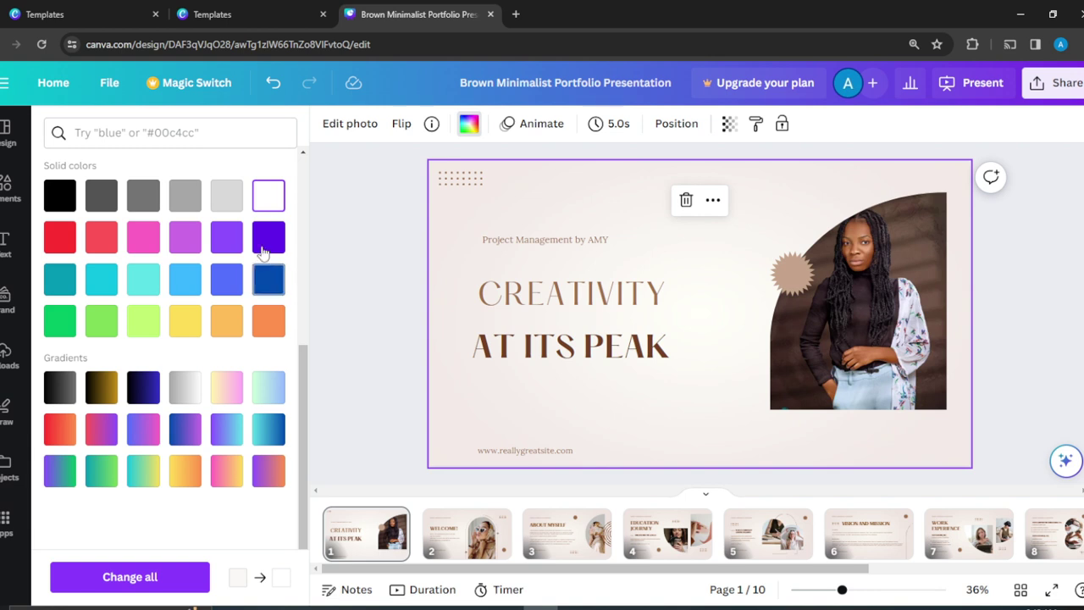
{"action": "left_click", "coordinate": [184, 390]}
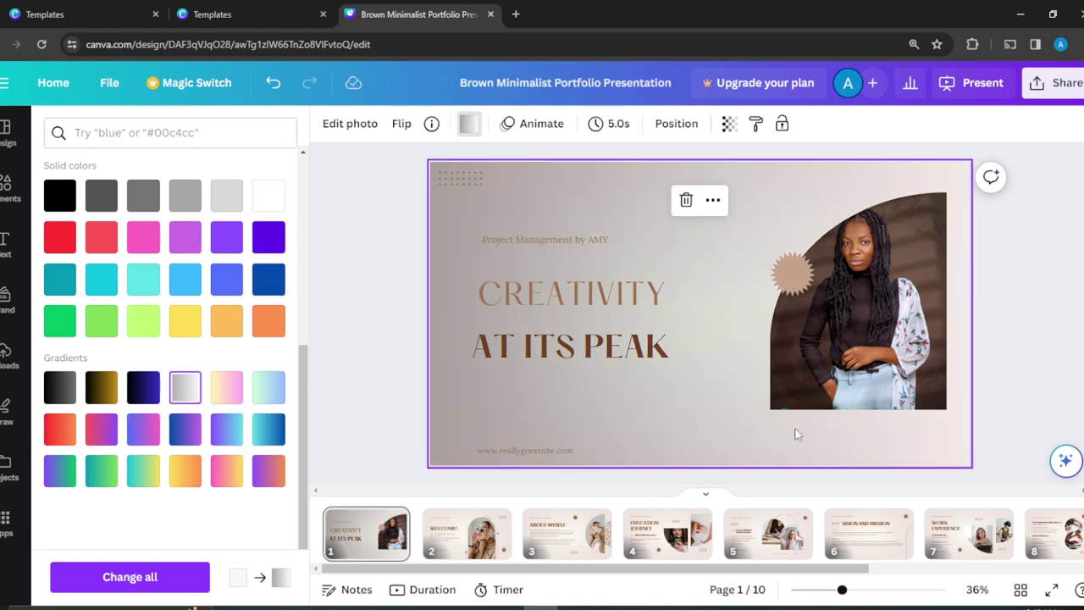
{"action": "key", "text": "Escape"}
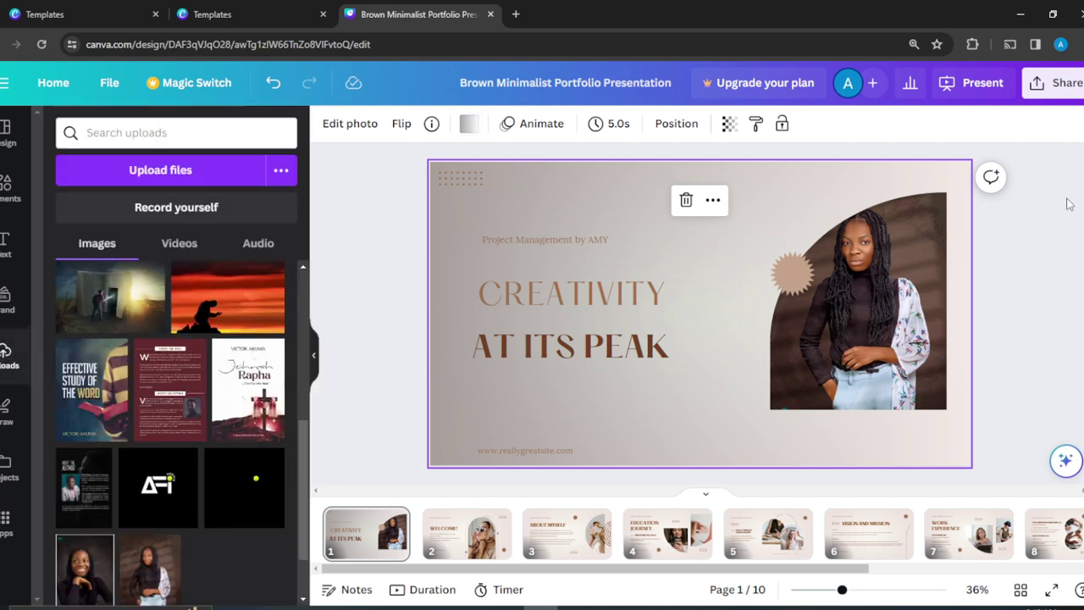
Step: Compare the title slide with the WELCOME! page 2, return to page 1, and bring up the Elements panel
{"action": "left_click", "coordinate": [1069, 203]}
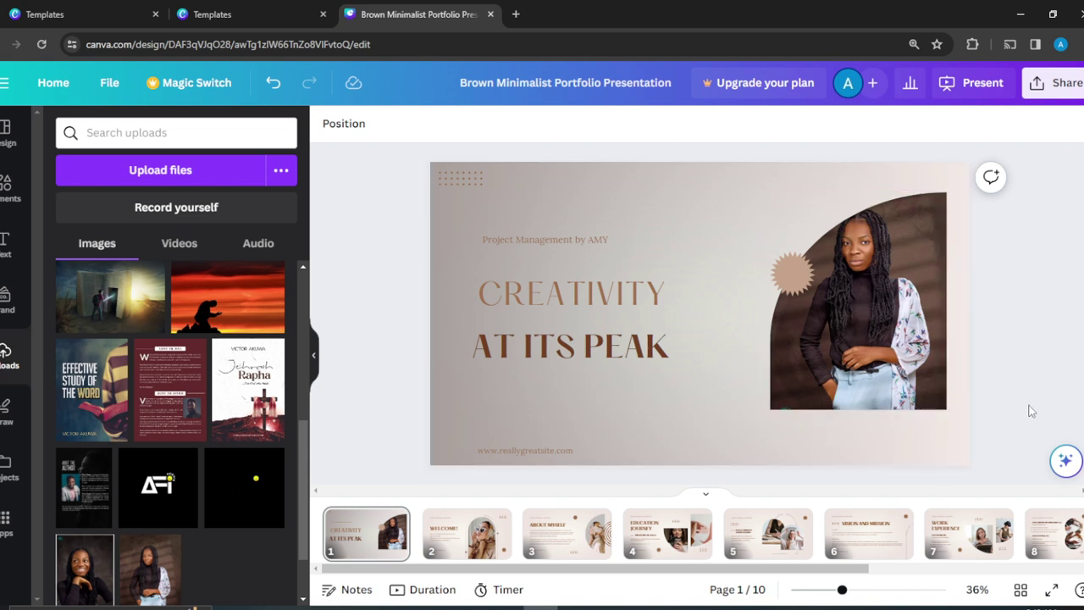
{"action": "left_click", "coordinate": [465, 524]}
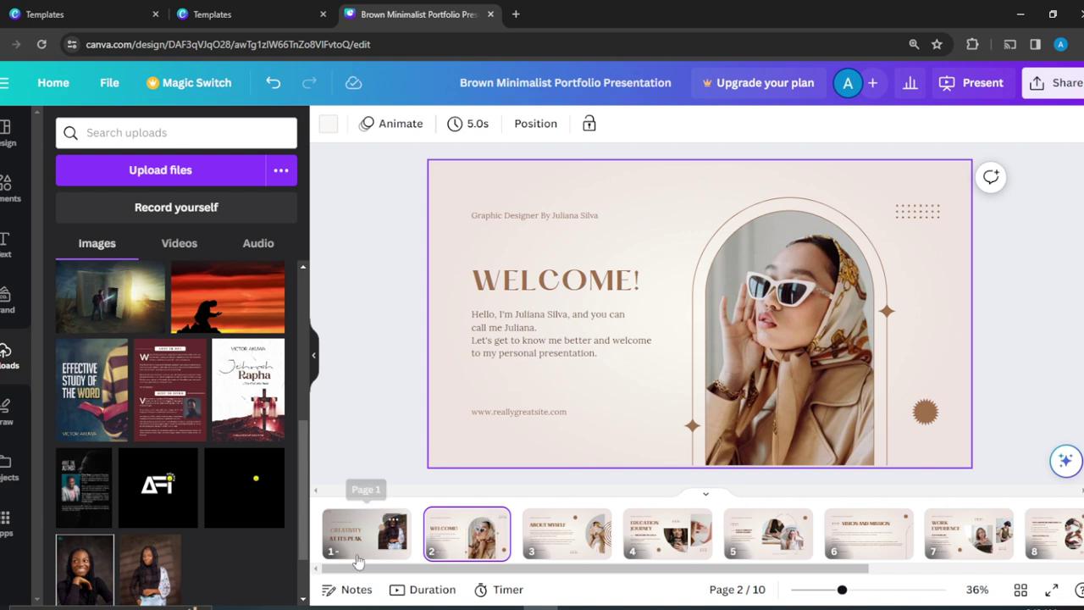
{"action": "left_click", "coordinate": [366, 529]}
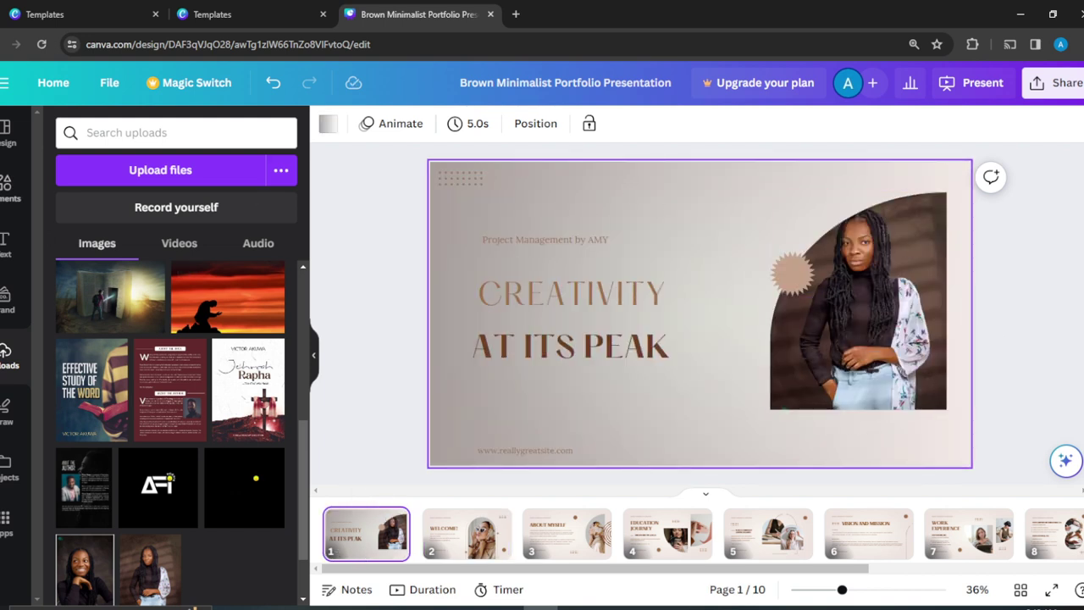
{"action": "left_click", "coordinate": [4, 188]}
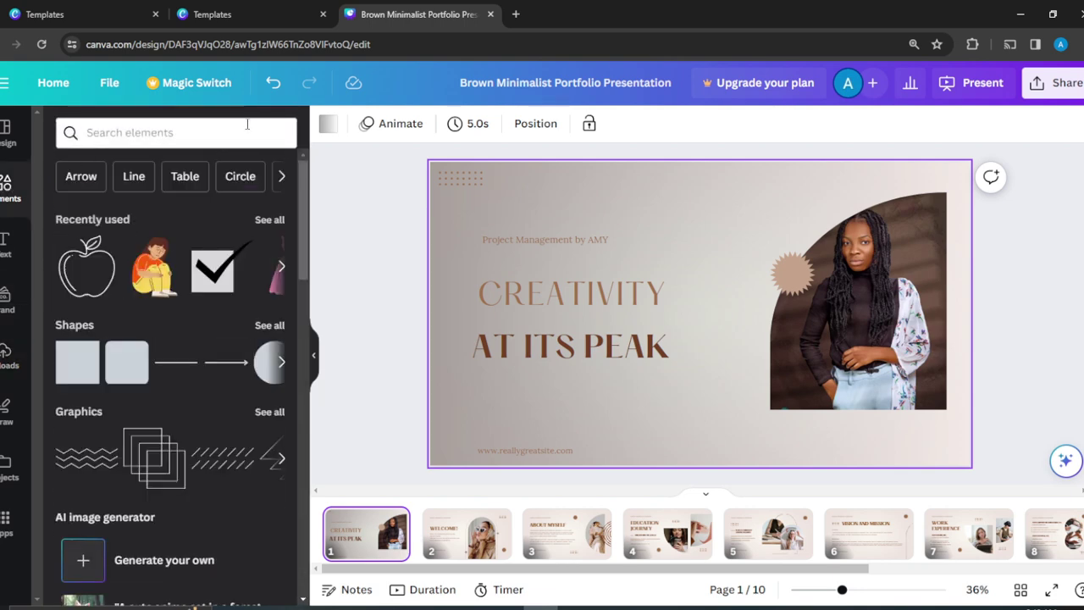
{"action": "left_click", "coordinate": [1040, 270]}
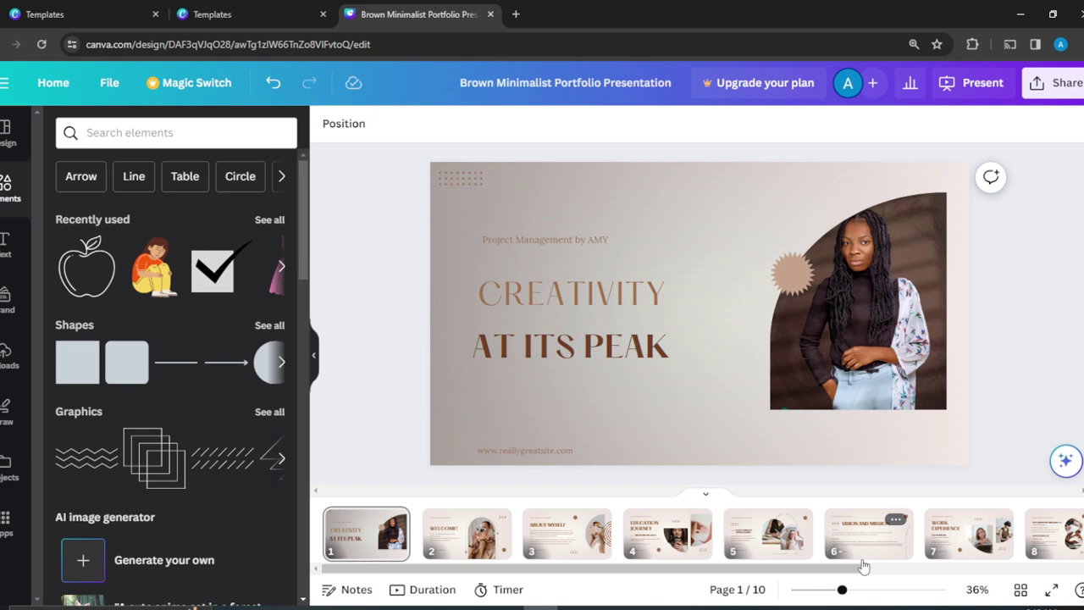
{"action": "left_click", "coordinate": [1069, 85]}
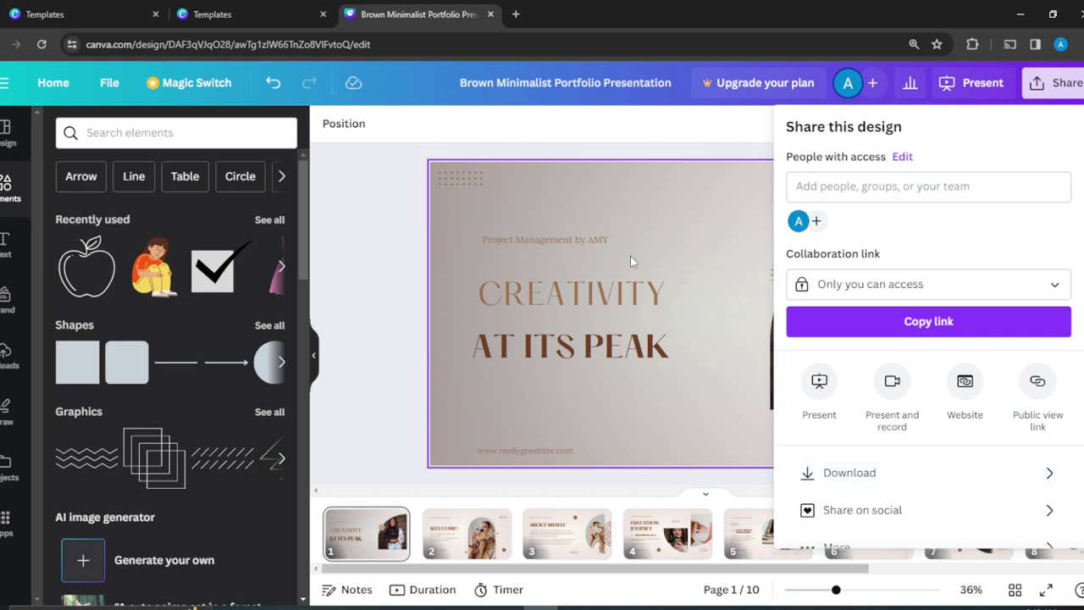
{"action": "left_click", "coordinate": [738, 185]}
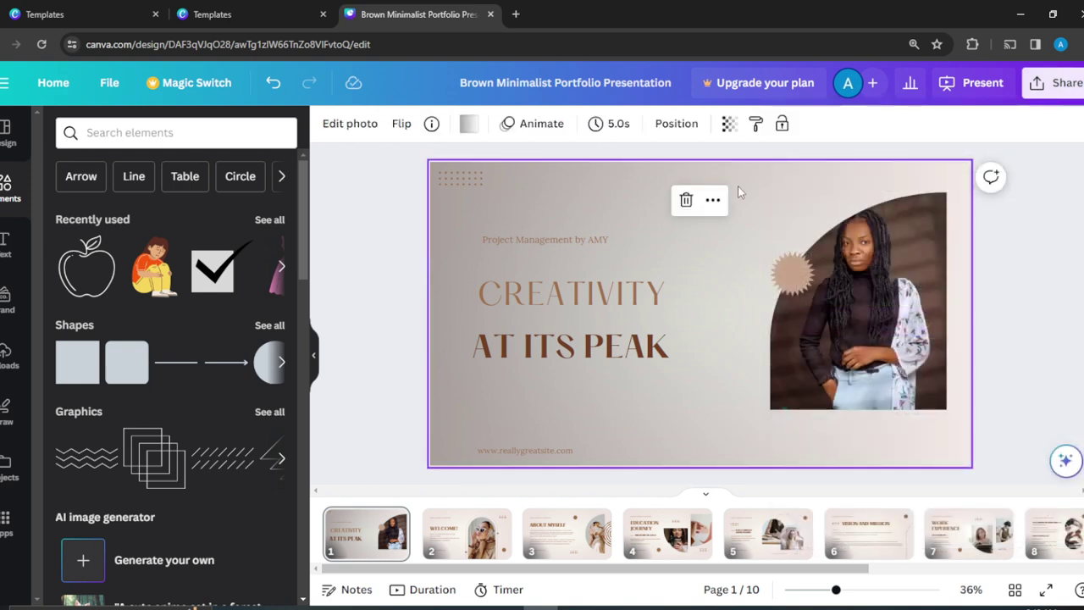